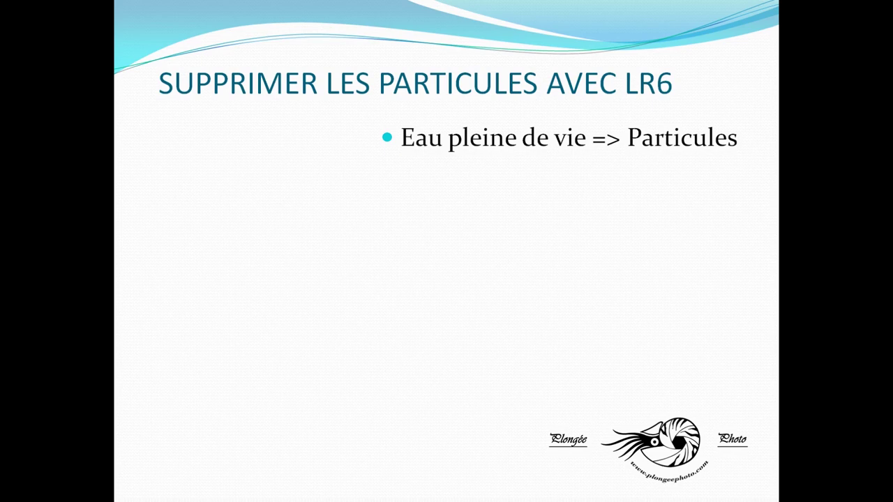
Reveal the six outline points, 'Comment les enlever avec LR6' through 'LR CC: même outil', then reach A RETENIR
{"action": "key", "text": "Right"}
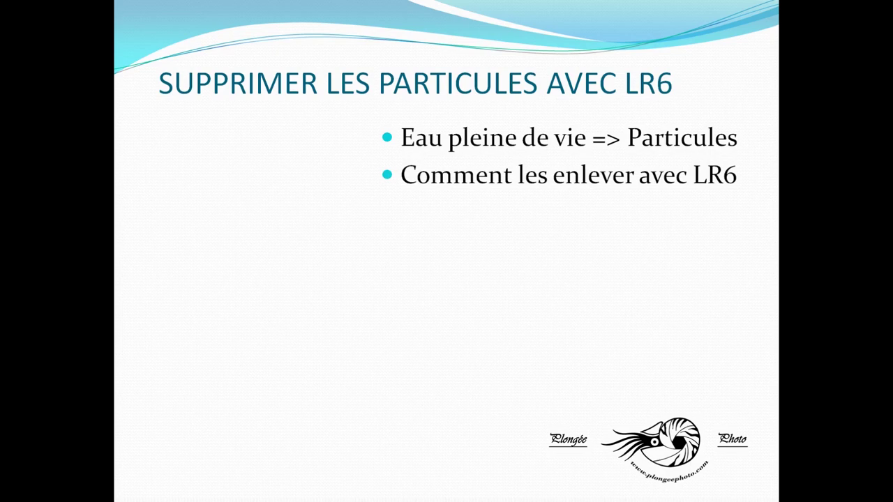
{"action": "key", "text": "Right"}
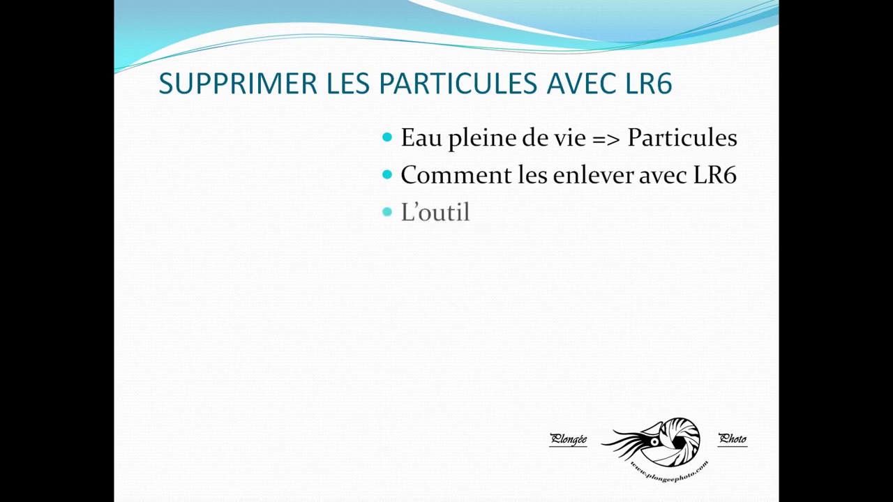
{"action": "key", "text": "Right"}
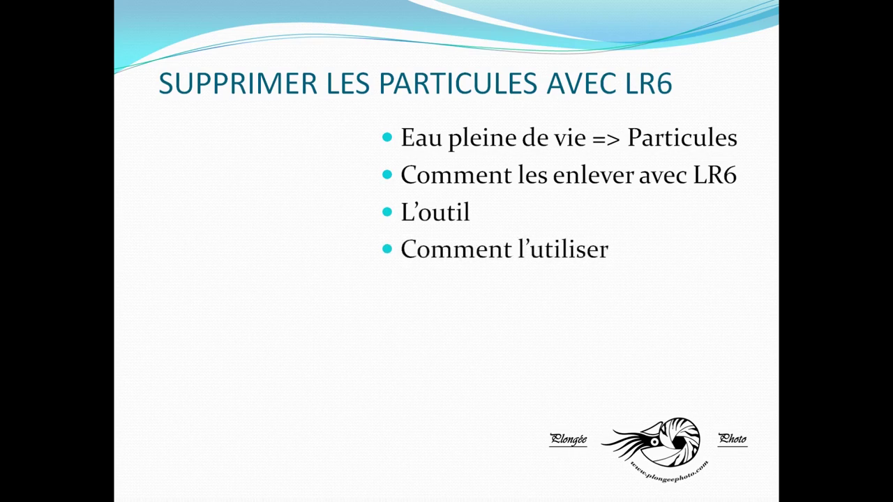
{"action": "key", "text": "Right"}
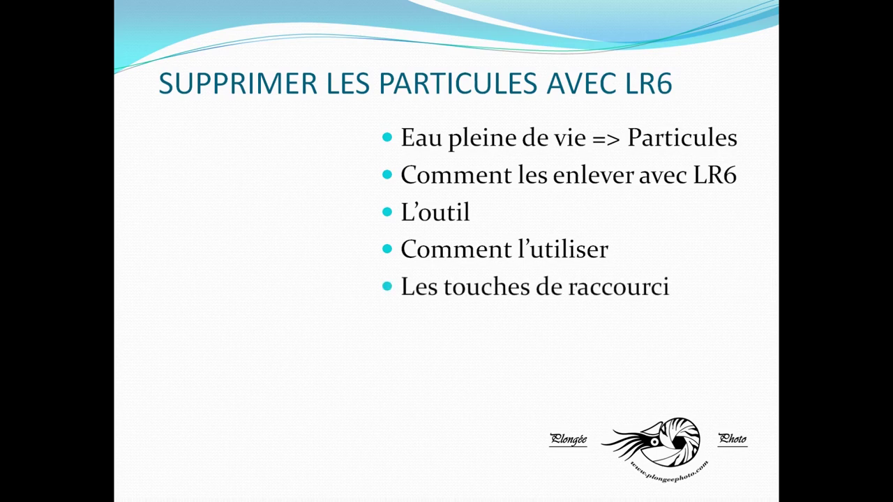
{"action": "key", "text": "Right"}
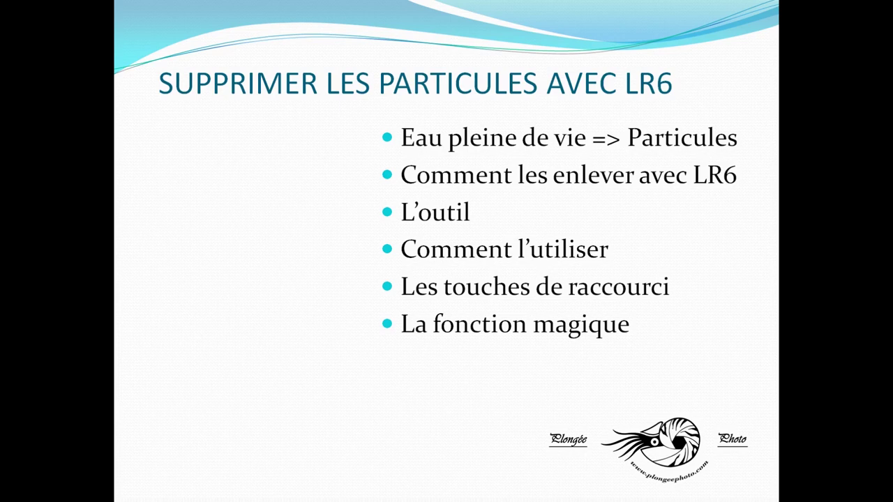
{"action": "key", "text": "Right"}
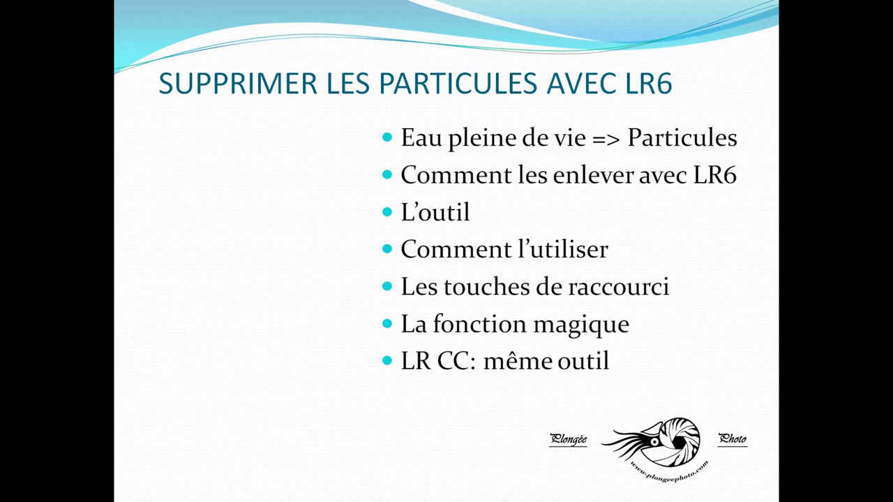
{"action": "key", "text": "Right"}
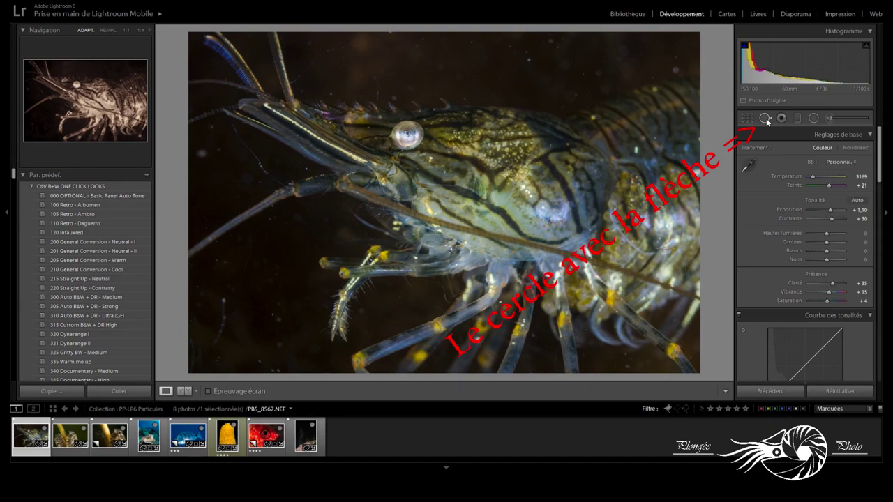
Activate the Spot Removal tool below the histogram for the shrimp photo
{"action": "left_click", "coordinate": [764, 118]}
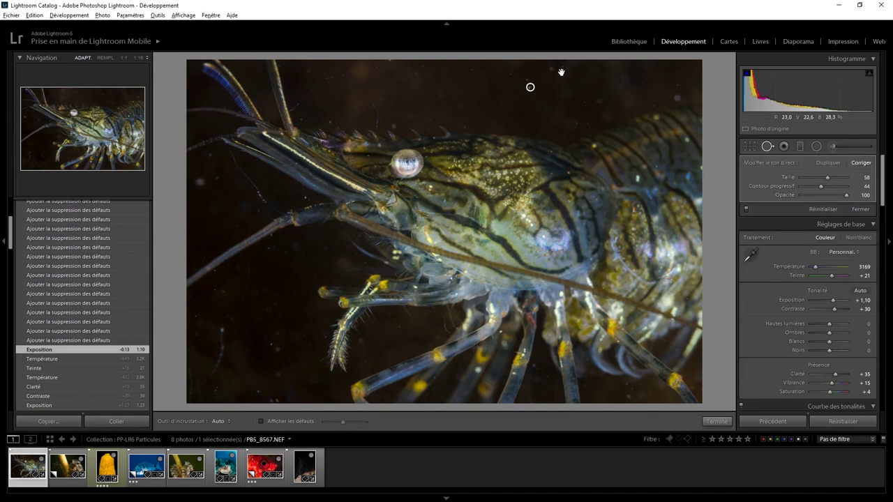
Heal eight particles along the top of the frame, above the antennae and left of the head
{"action": "key", "text": "ctrl+shift+4"}
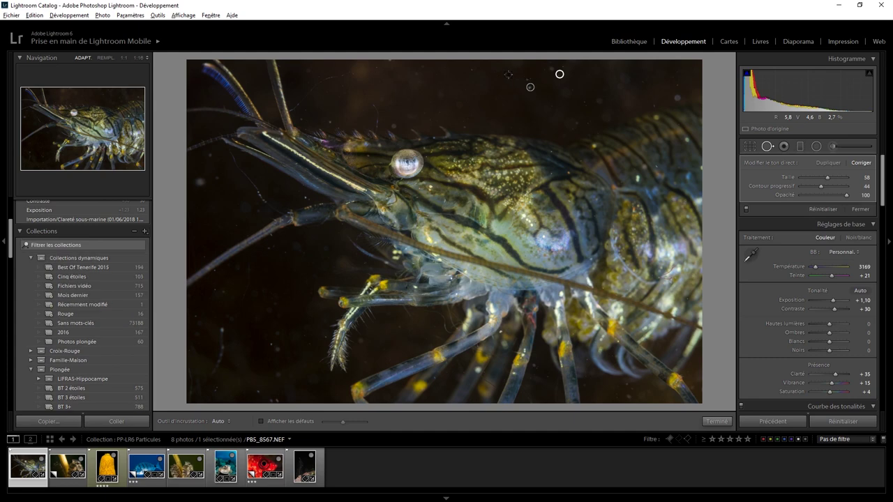
{"action": "left_click", "coordinate": [509, 73]}
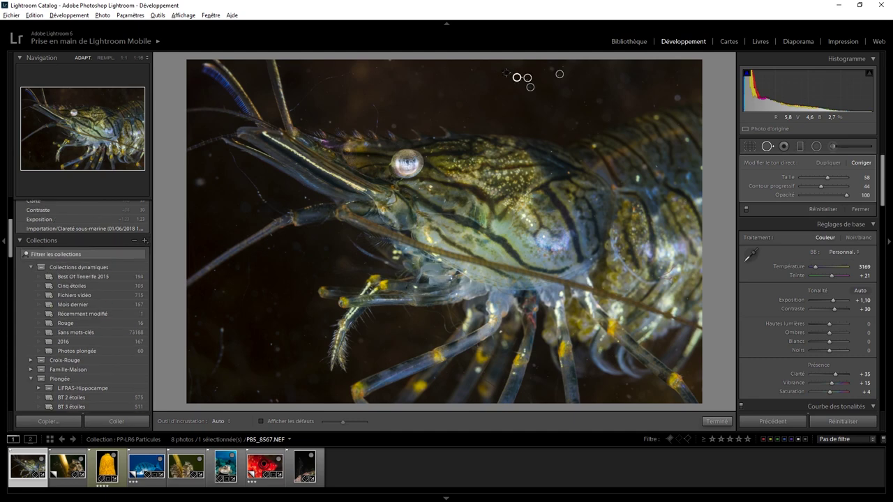
{"action": "left_click", "coordinate": [470, 70]}
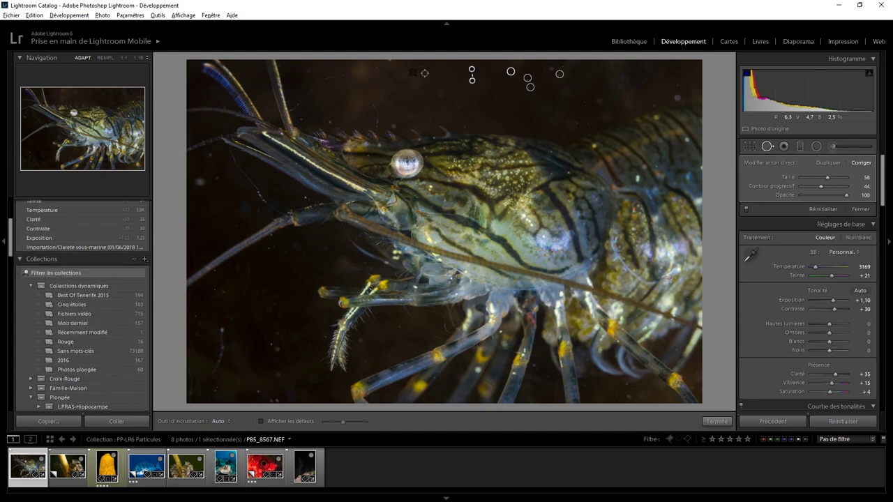
{"action": "left_click", "coordinate": [413, 71]}
{"action": "left_click", "coordinate": [375, 68]}
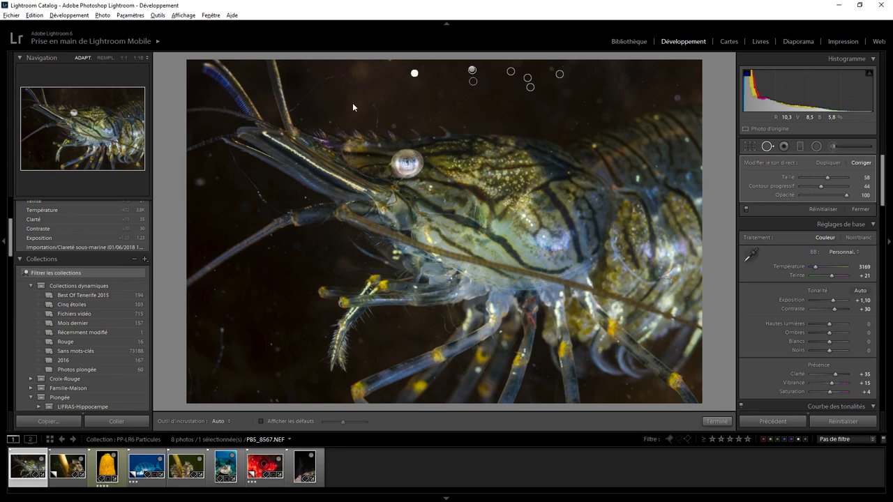
{"action": "left_click", "coordinate": [301, 119]}
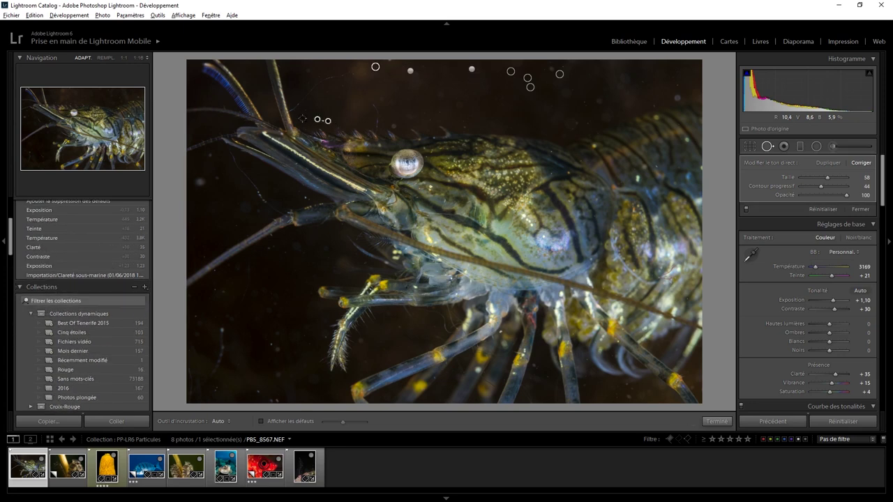
{"action": "left_click", "coordinate": [216, 176]}
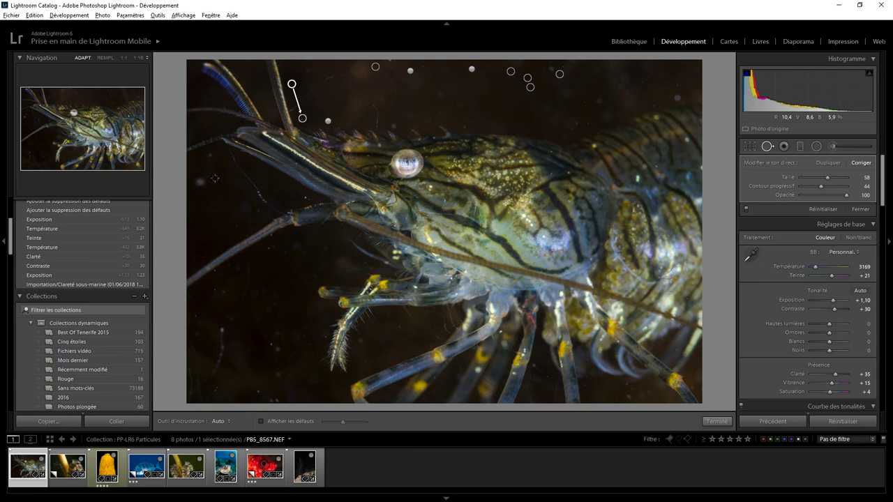
{"action": "left_click", "coordinate": [586, 102]}
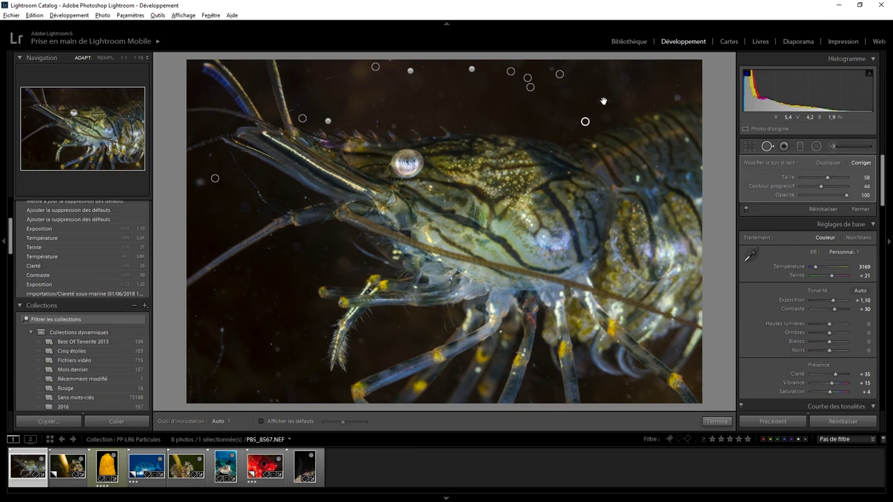
{"action": "left_click", "coordinate": [677, 85]}
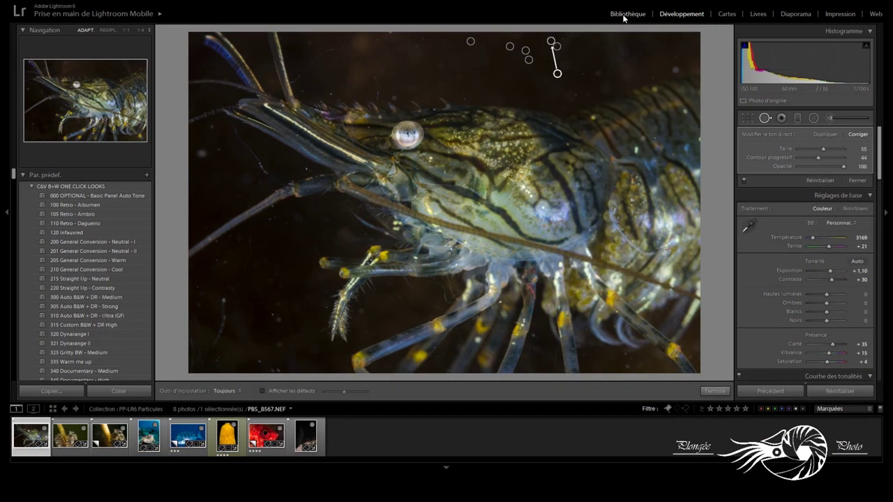
{"action": "left_click", "coordinate": [765, 117]}
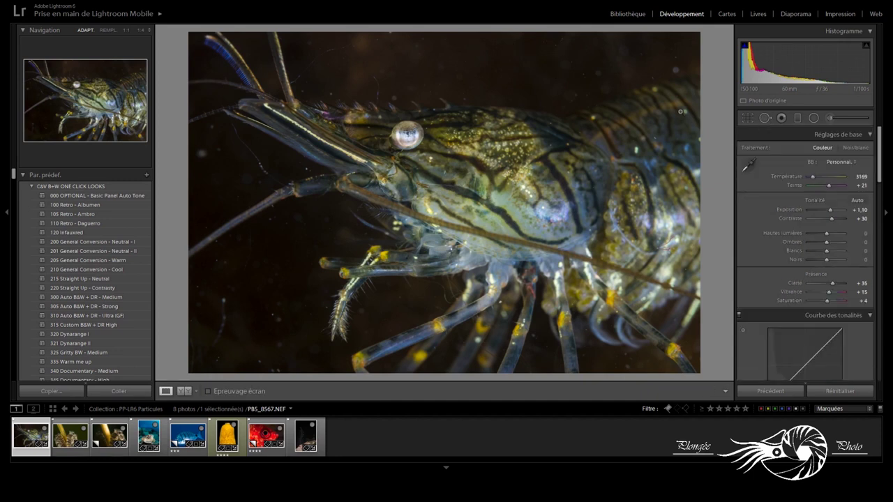
{"action": "left_click", "coordinate": [621, 15]}
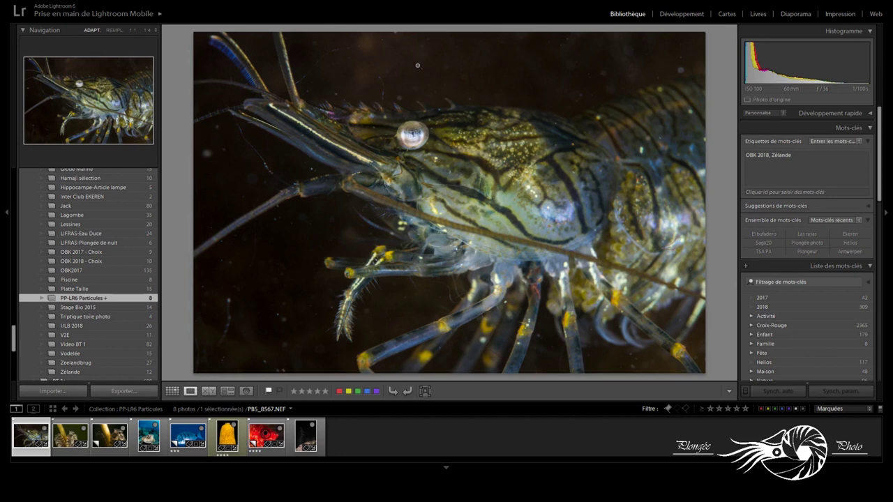
{"action": "key", "text": "k"}
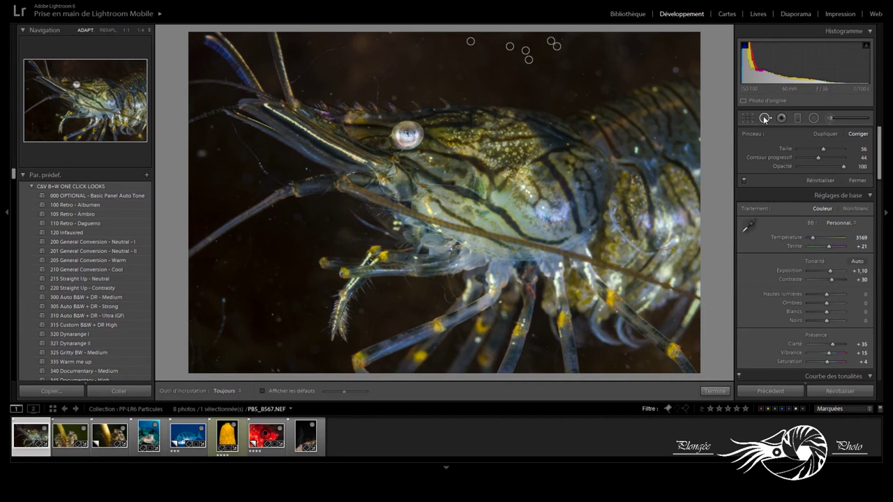
{"action": "left_click", "coordinate": [676, 57]}
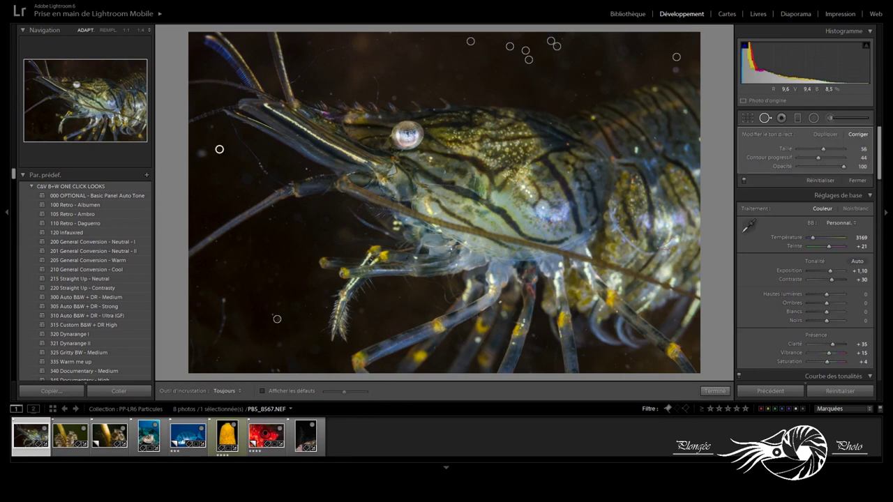
Heal five particles in the lower-left water and near the antennae, relocating one source circle
{"action": "left_click", "coordinate": [303, 91]}
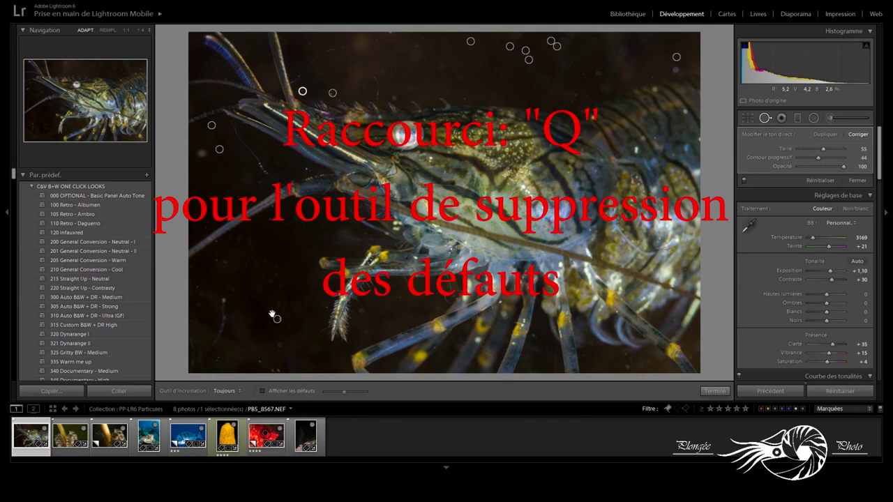
{"action": "left_click", "coordinate": [261, 360]}
{"action": "left_click", "coordinate": [307, 287]}
{"action": "left_click_drag", "start_coordinate": [307, 287], "coordinate": [305, 308]}
{"action": "left_click", "coordinate": [216, 260]}
{"action": "left_click", "coordinate": [268, 231]}
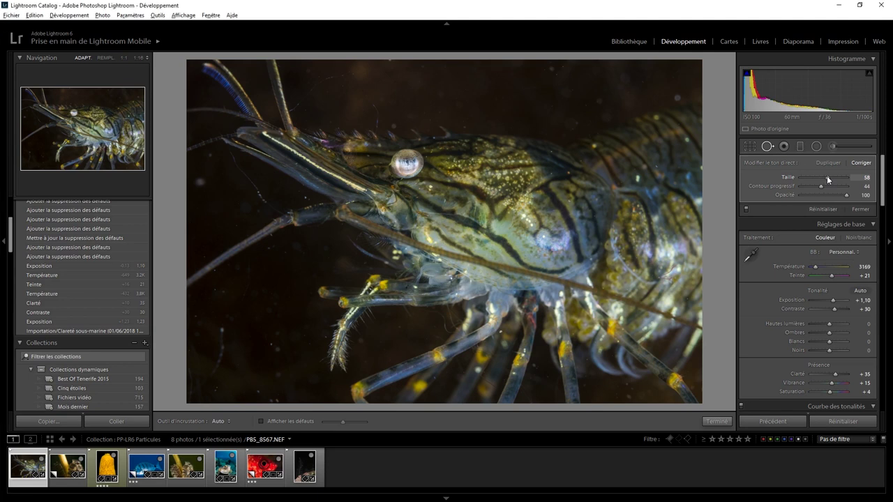
Resize the Spot Removal brush through several Size slider changes, ending at 75
{"action": "left_click_drag", "start_coordinate": [827, 175], "coordinate": [820, 176]}
{"action": "left_click_drag", "start_coordinate": [824, 180], "coordinate": [823, 178]}
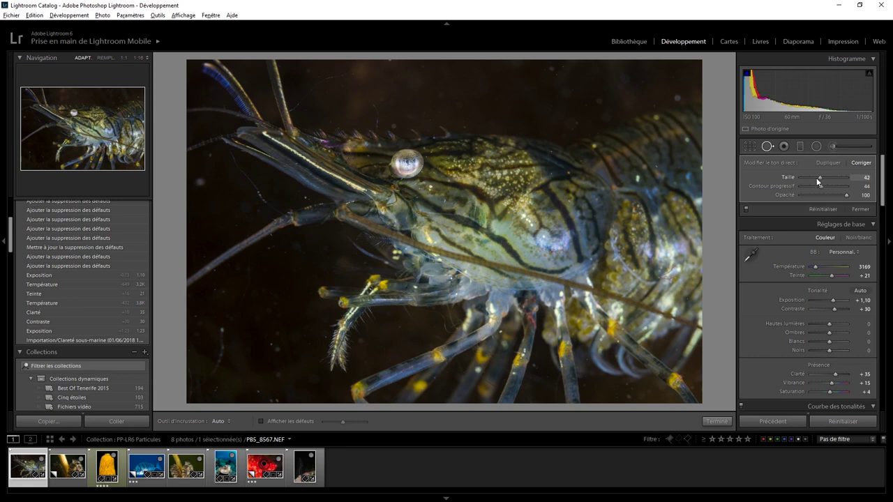
{"action": "left_click_drag", "start_coordinate": [764, 175], "coordinate": [782, 176]}
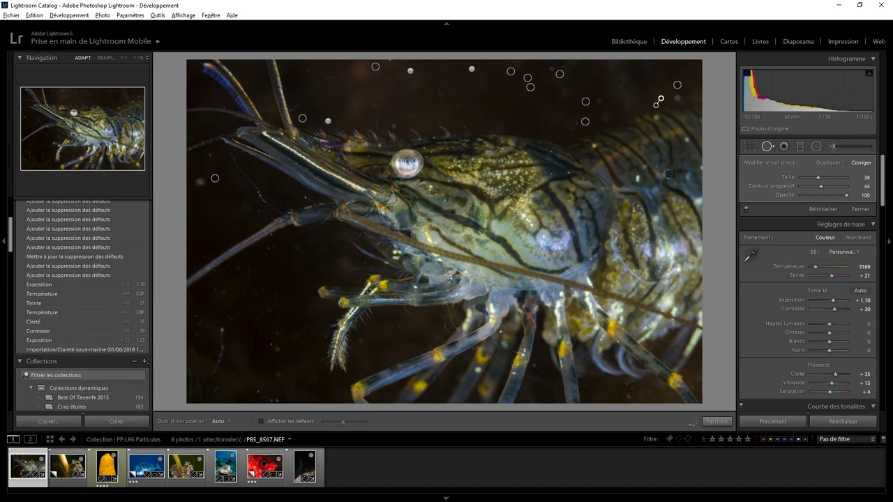
{"action": "left_click", "coordinate": [768, 147]}
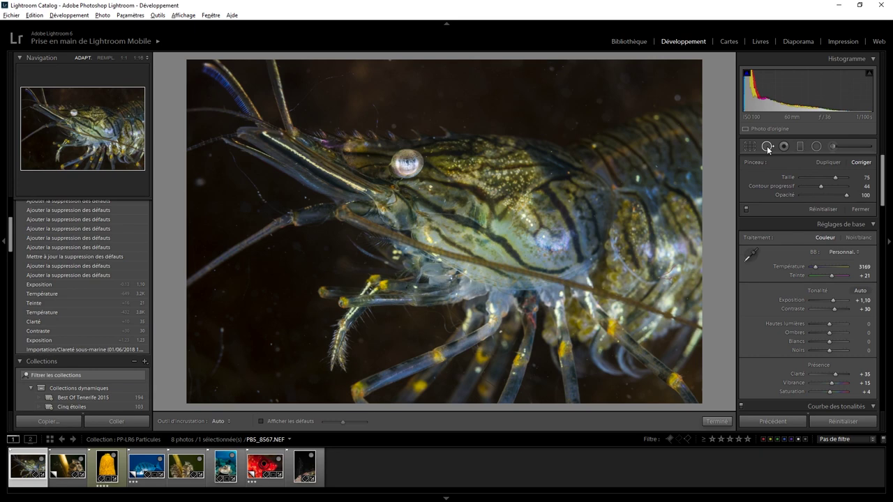
Adjust the Spot Removal brush Size back and forth, settling around 80
{"action": "mouse_move", "coordinate": [835, 178]}
{"action": "left_mouse_down"}
{"action": "mouse_move", "coordinate": [814, 178]}
{"action": "mouse_move", "coordinate": [837, 179]}
{"action": "left_mouse_up"}
{"action": "left_click_drag", "start_coordinate": [836, 177], "coordinate": [839, 177]}
{"action": "left_click_drag", "start_coordinate": [838, 178], "coordinate": [834, 178]}
{"action": "left_click_drag", "start_coordinate": [838, 178], "coordinate": [840, 178]}
{"action": "mouse_move", "coordinate": [840, 178]}
{"action": "left_mouse_down"}
{"action": "mouse_move", "coordinate": [811, 189]}
{"action": "mouse_move", "coordinate": [842, 188]}
{"action": "left_mouse_up"}
Set the brush Feather to 79 and Opacity to 100
{"action": "left_click_drag", "start_coordinate": [842, 188], "coordinate": [838, 186]}
{"action": "left_click", "coordinate": [846, 194]}
{"action": "left_click_drag", "start_coordinate": [838, 187], "coordinate": [837, 178]}
{"action": "mouse_move", "coordinate": [488, 122]}
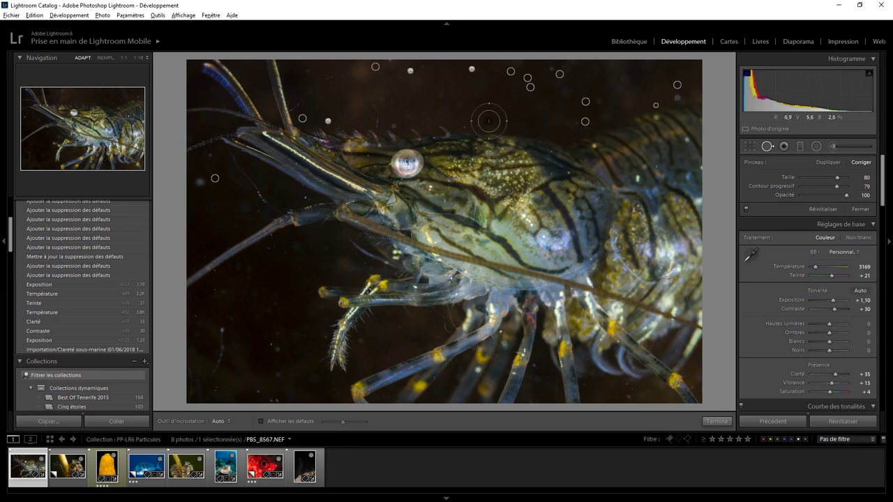
Adjust the brush with the scroll wheel and heal a particle in the lower-left water
{"action": "scroll", "coordinate": [489, 120], "scroll_direction": "up", "scroll_amount": 2}
{"action": "scroll", "coordinate": [489, 121], "scroll_direction": "down", "scroll_amount": 4}
{"action": "scroll", "coordinate": [490, 125], "scroll_direction": "up", "scroll_amount": 3}
{"action": "scroll", "coordinate": [491, 125], "scroll_direction": "up", "scroll_amount": 1}
{"action": "scroll", "coordinate": [491, 125], "scroll_direction": "down", "scroll_amount": 3}
{"action": "scroll", "coordinate": [270, 344], "scroll_direction": "down", "scroll_amount": 2}
{"action": "scroll", "coordinate": [270, 344], "scroll_direction": "down", "scroll_amount": 1}
{"action": "left_click", "coordinate": [270, 344]}
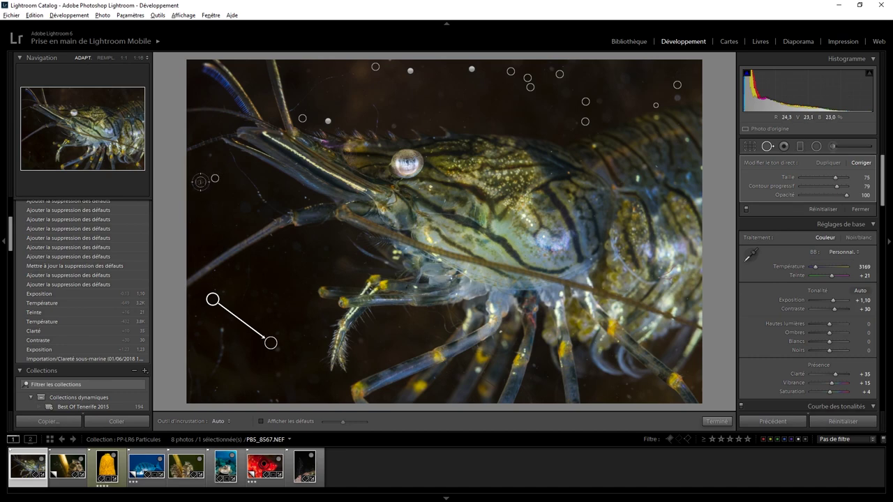
Heal particles left of the shrimp's head and near the bottom-left corner, deselecting each spot
{"action": "left_click", "coordinate": [200, 182]}
{"action": "left_click", "coordinate": [200, 182]}
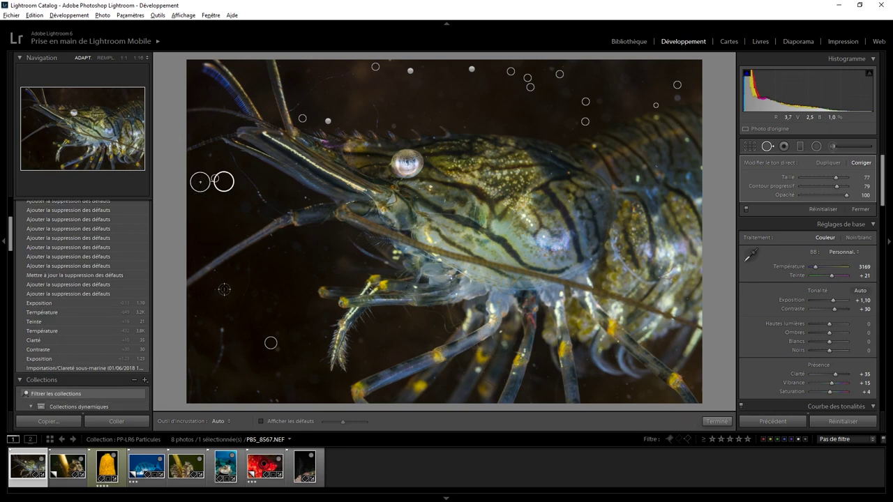
{"action": "key", "text": "Escape"}
{"action": "left_click", "coordinate": [222, 292]}
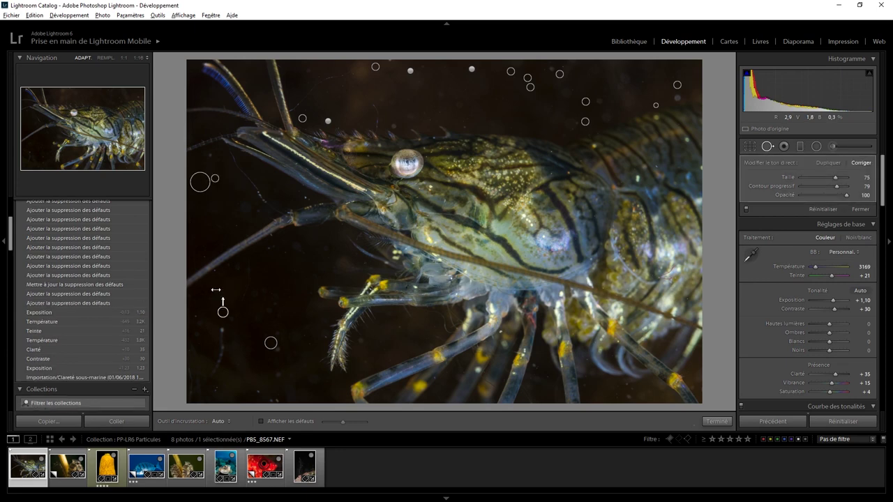
{"action": "key", "text": "Escape"}
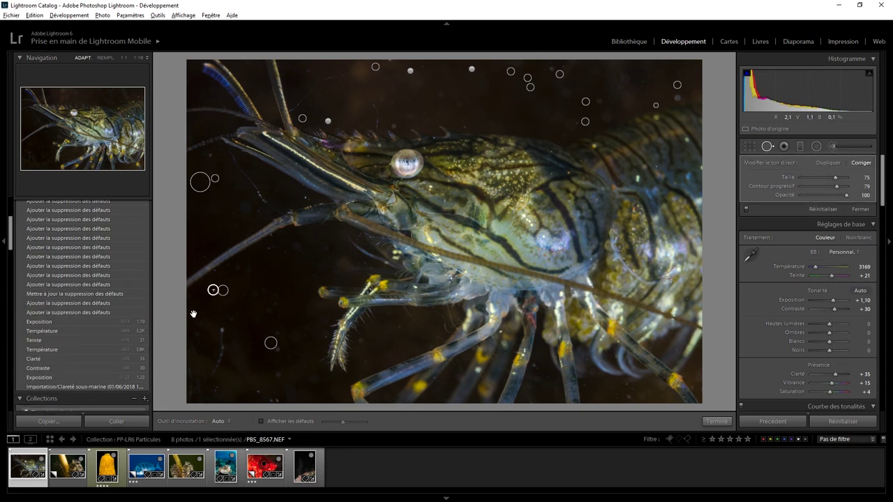
{"action": "left_click", "coordinate": [196, 316]}
Heal two small bottom-edge particles at size 65, then two beside the antennae at 75
{"action": "key", "text": "bracketleft"}
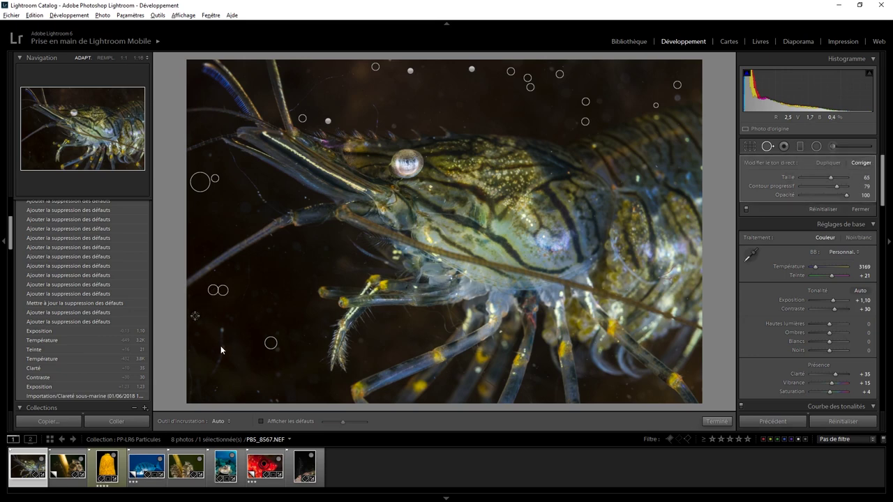
{"action": "left_click", "coordinate": [258, 391]}
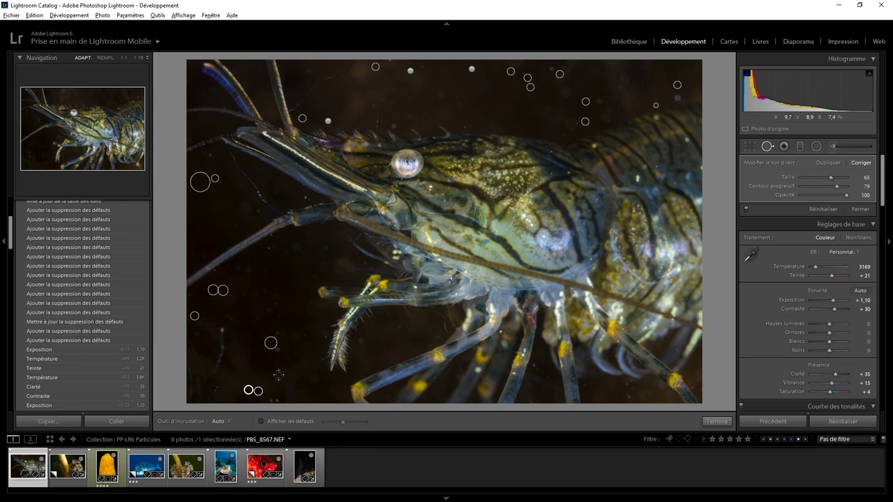
{"action": "left_click", "coordinate": [278, 374]}
{"action": "key", "text": "bracketright"}
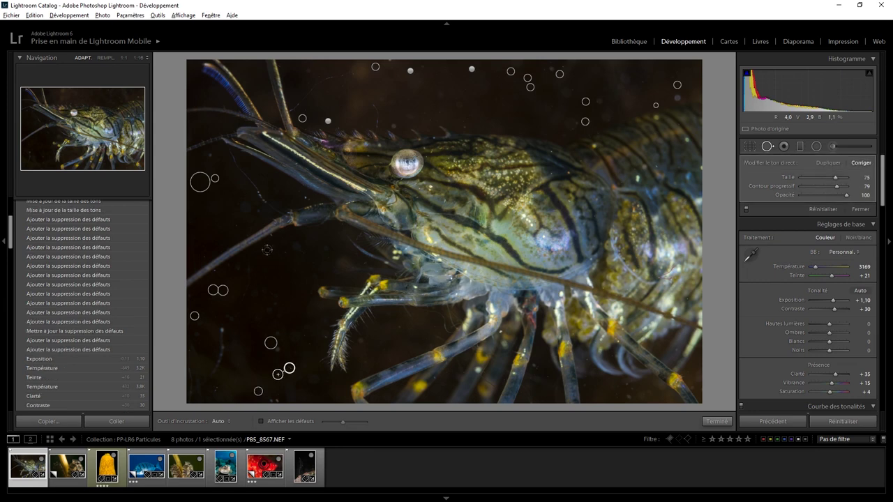
{"action": "left_click", "coordinate": [266, 249]}
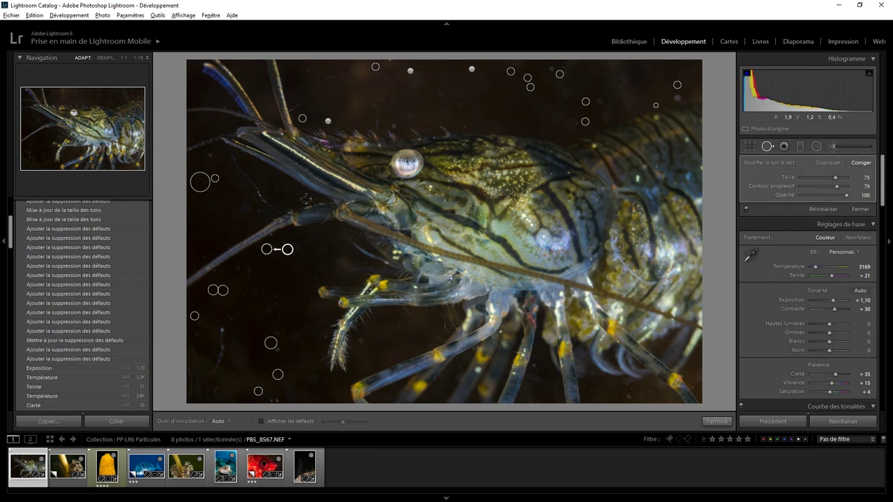
{"action": "left_click", "coordinate": [298, 296]}
Fine-tune the Spot Removal brush with a long series of scroll-wheel adjustments
{"action": "scroll", "coordinate": [298, 296], "scroll_direction": "up", "scroll_amount": 2}
{"action": "scroll", "coordinate": [293, 294], "scroll_direction": "up", "scroll_amount": 2}
{"action": "scroll", "coordinate": [289, 294], "scroll_direction": "up", "scroll_amount": 2}
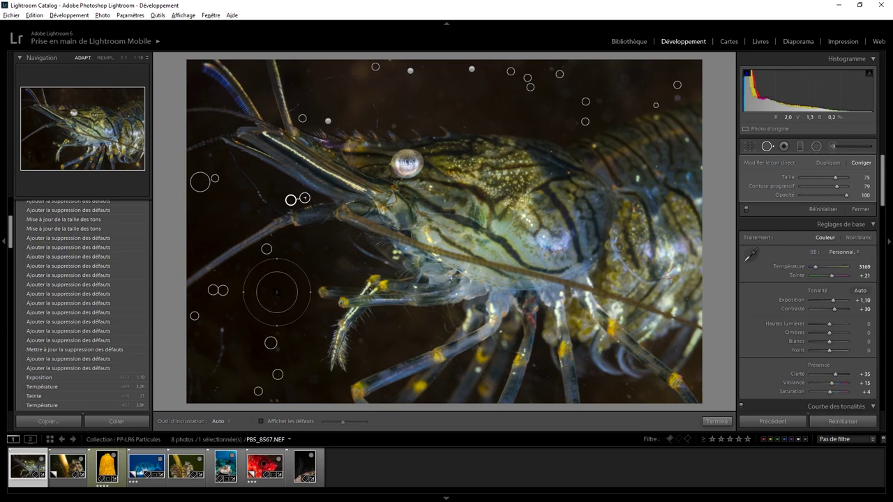
{"action": "scroll", "coordinate": [278, 293], "scroll_direction": "up", "scroll_amount": 1}
{"action": "scroll", "coordinate": [277, 292], "scroll_direction": "up", "scroll_amount": 2}
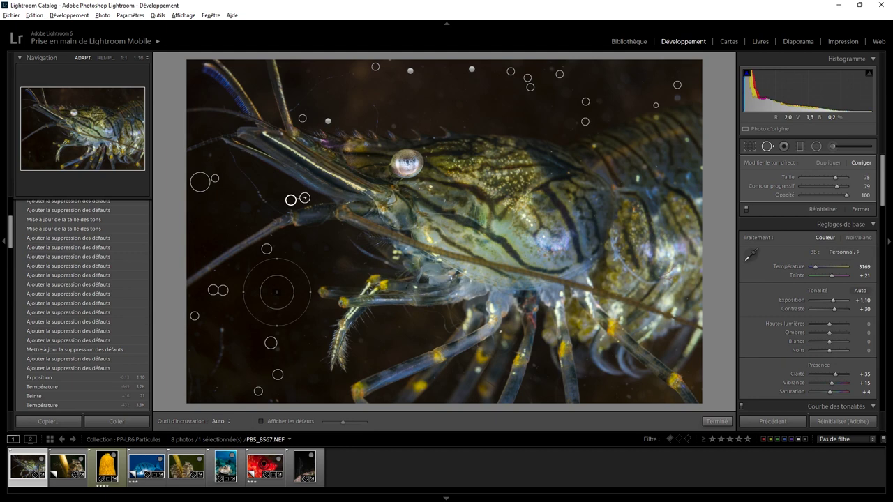
{"action": "scroll", "coordinate": [278, 294], "scroll_direction": "down", "scroll_amount": 3}
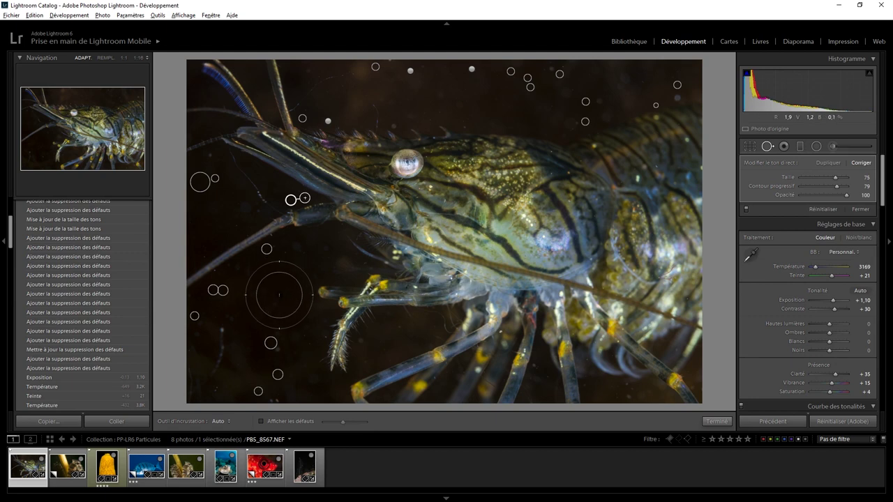
{"action": "scroll", "coordinate": [279, 296], "scroll_direction": "up", "scroll_amount": 1}
{"action": "scroll", "coordinate": [280, 296], "scroll_direction": "up", "scroll_amount": 2}
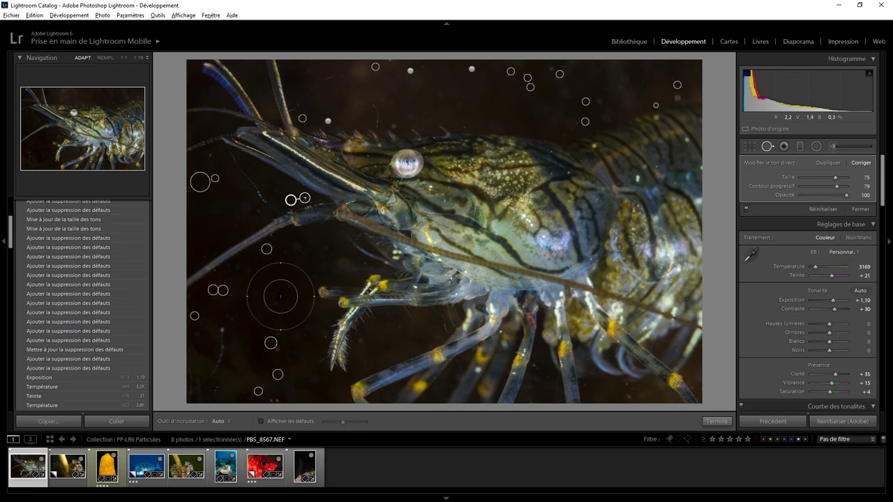
{"action": "key", "text": "shift"}
{"action": "key", "text": "shift"}
{"action": "key", "text": "shift"}
{"action": "key", "text": "shift"}
{"action": "scroll", "coordinate": [280, 296], "scroll_direction": "down", "scroll_amount": 3}
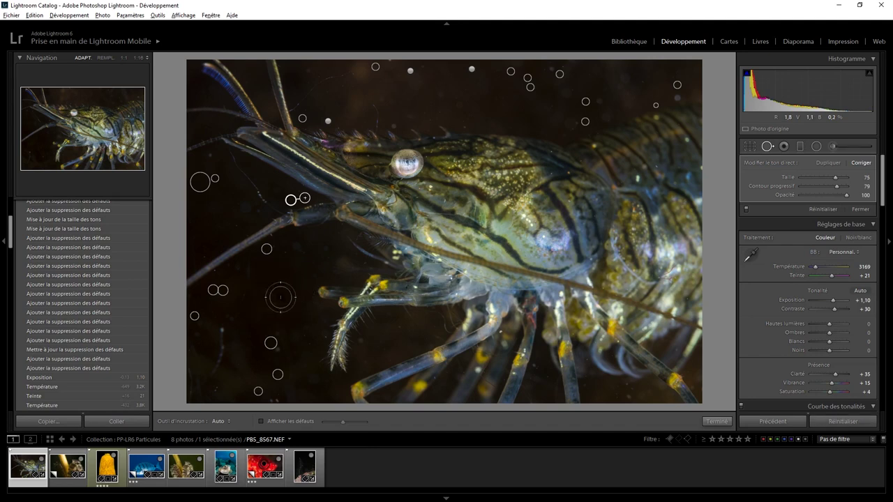
{"action": "scroll", "coordinate": [281, 297], "scroll_direction": "up", "scroll_amount": 2}
{"action": "key", "text": "shift"}
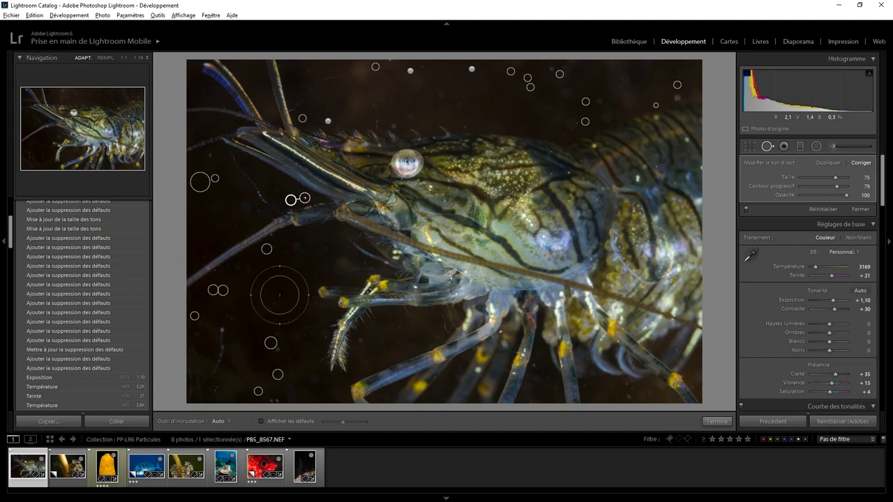
{"action": "scroll", "coordinate": [280, 295], "scroll_direction": "down", "scroll_amount": 1}
{"action": "scroll", "coordinate": [279, 295], "scroll_direction": "down", "scroll_amount": 1}
{"action": "scroll", "coordinate": [280, 295], "scroll_direction": "down", "scroll_amount": 1}
{"action": "scroll", "coordinate": [280, 294], "scroll_direction": "down", "scroll_amount": 1}
{"action": "scroll", "coordinate": [280, 294], "scroll_direction": "up", "scroll_amount": 1}
{"action": "scroll", "coordinate": [280, 294], "scroll_direction": "up", "scroll_amount": 1}
{"action": "scroll", "coordinate": [280, 294], "scroll_direction": "up", "scroll_amount": 1}
{"action": "scroll", "coordinate": [280, 294], "scroll_direction": "up", "scroll_amount": 1}
{"action": "scroll", "coordinate": [279, 294], "scroll_direction": "up", "scroll_amount": 2}
{"action": "scroll", "coordinate": [280, 294], "scroll_direction": "down", "scroll_amount": 2}
{"action": "scroll", "coordinate": [283, 290], "scroll_direction": "down", "scroll_amount": 1}
{"action": "scroll", "coordinate": [284, 289], "scroll_direction": "down", "scroll_amount": 1}
{"action": "scroll", "coordinate": [286, 287], "scroll_direction": "down", "scroll_amount": 1}
{"action": "key", "text": "shift"}
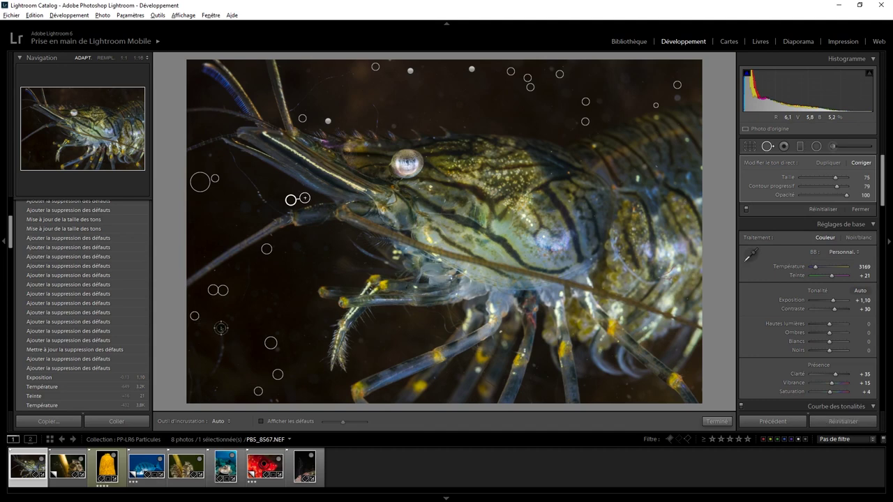
Paint a heal stroke over the lower-left streak, heal two particles at size 65, enable Visualize Spots
{"action": "key", "text": "Escape"}
{"action": "left_click_drag", "start_coordinate": [221, 328], "coordinate": [208, 381]}
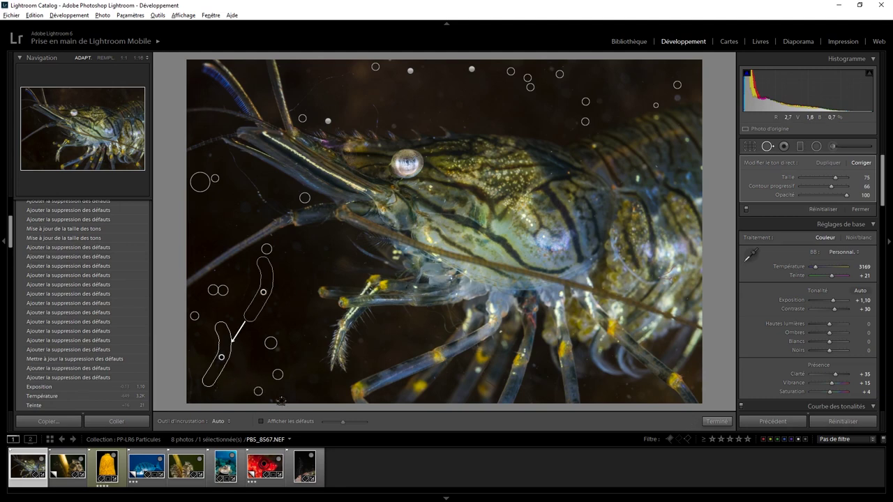
{"action": "key", "text": "bracketleft"}
{"action": "left_click", "coordinate": [276, 400]}
{"action": "left_click", "coordinate": [325, 337]}
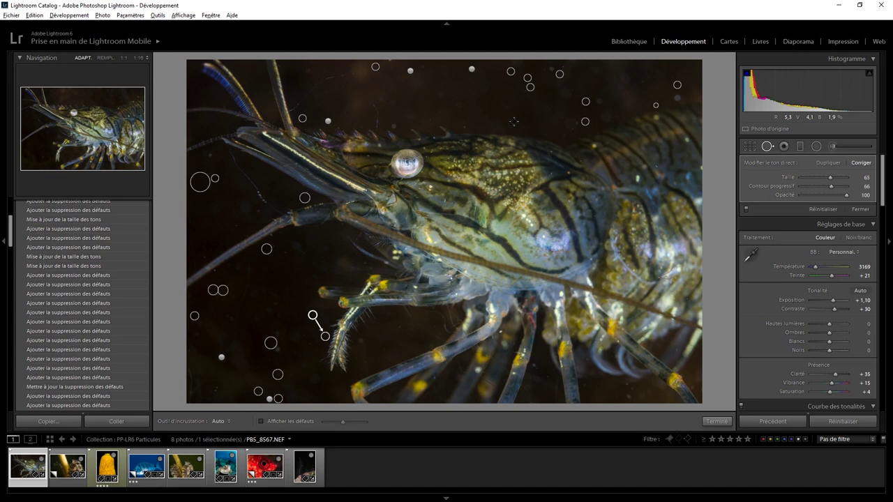
{"action": "key", "text": "a"}
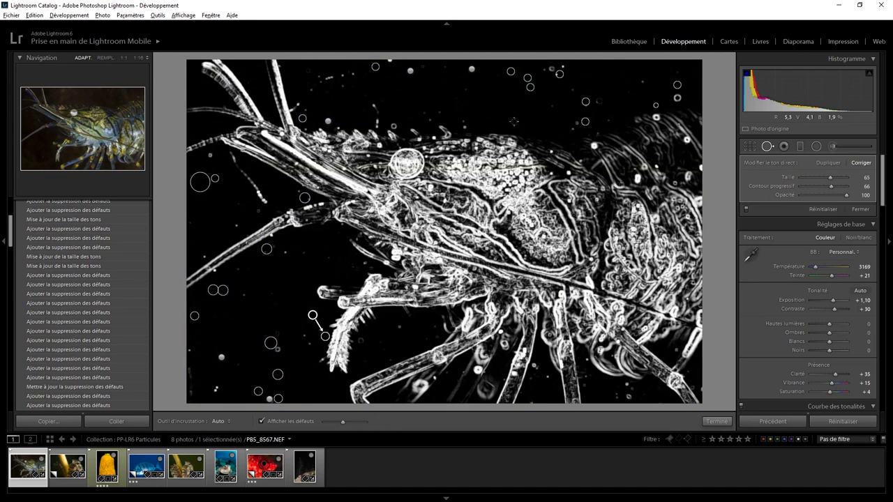
Heal eight specks above the shrimp's head and back, then two beside its legs at size 51
{"action": "left_click", "coordinate": [465, 127]}
{"action": "left_click", "coordinate": [439, 114]}
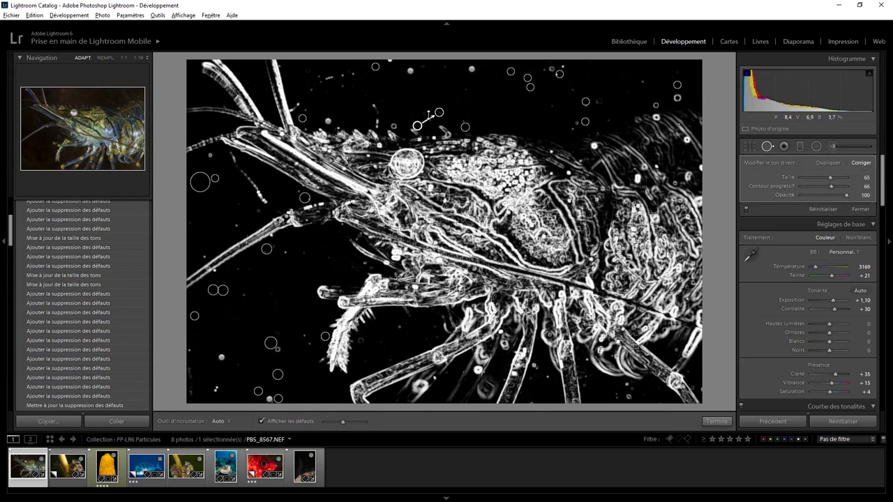
{"action": "left_click", "coordinate": [429, 114]}
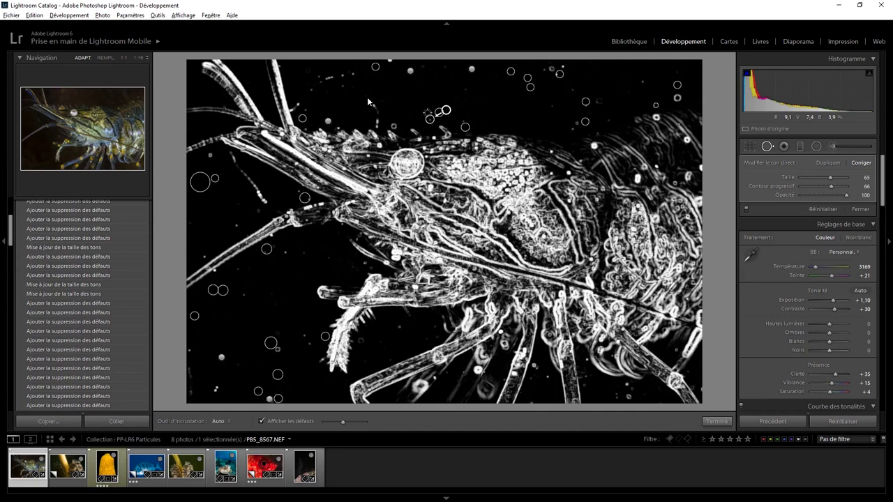
{"action": "left_click", "coordinate": [416, 110]}
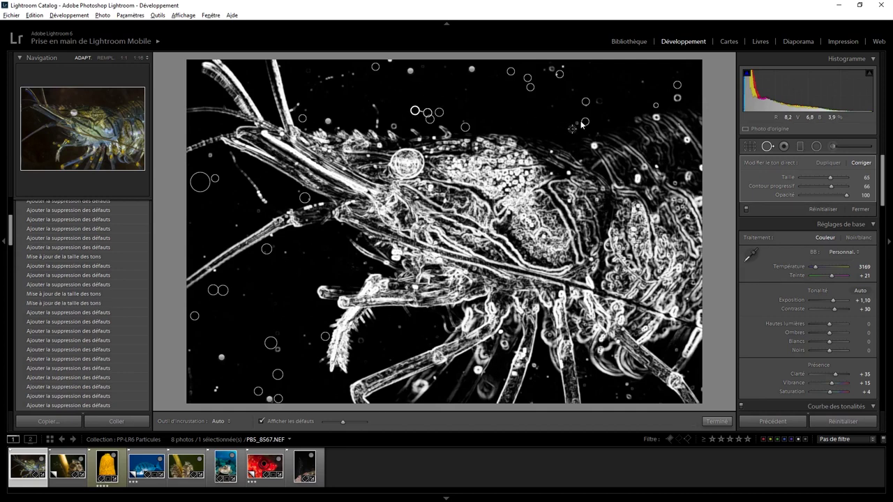
{"action": "left_click", "coordinate": [572, 128]}
{"action": "left_click", "coordinate": [642, 81]}
{"action": "left_click", "coordinate": [611, 117]}
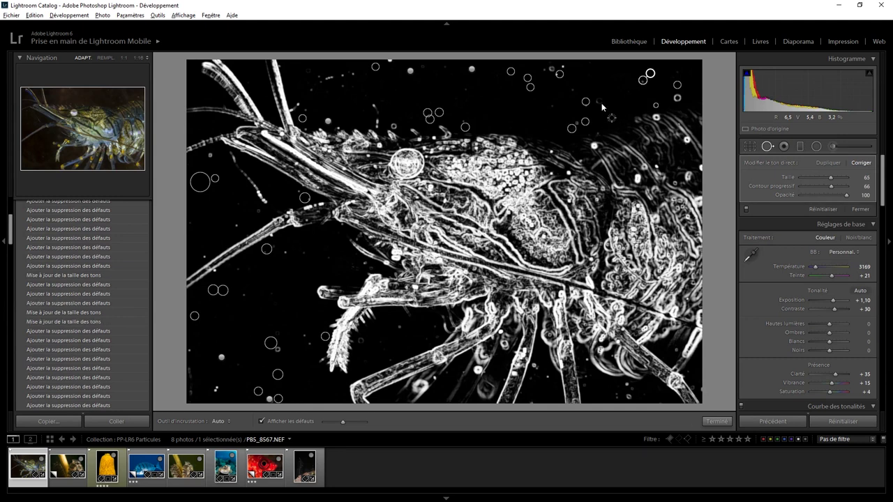
{"action": "left_click", "coordinate": [597, 101]}
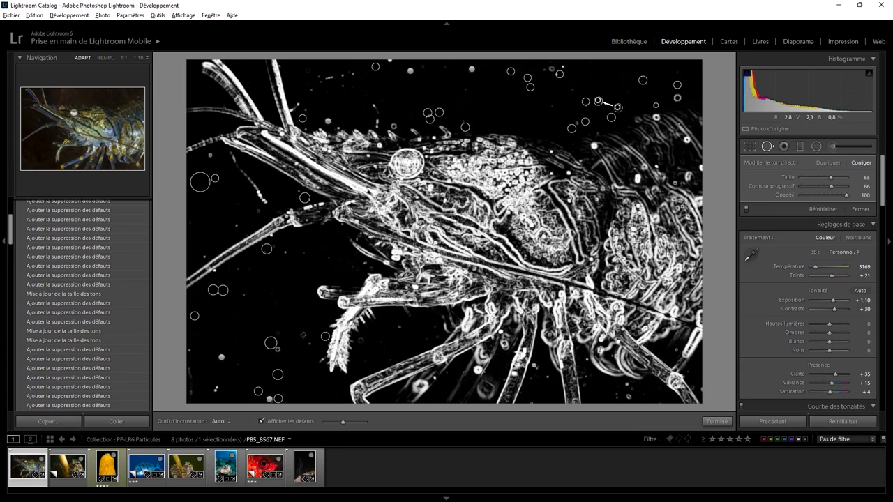
{"action": "scroll", "coordinate": [304, 338], "scroll_direction": "down", "scroll_amount": 3}
{"action": "left_click", "coordinate": [309, 342]}
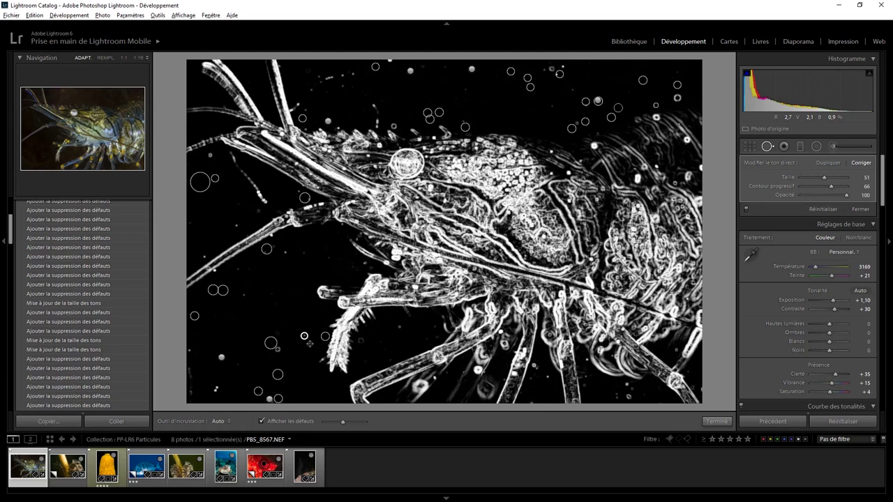
{"action": "left_click", "coordinate": [400, 331]}
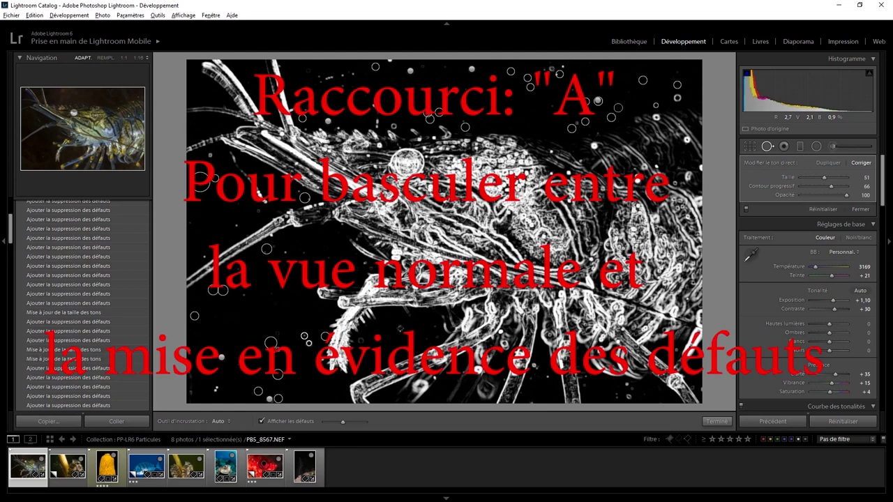
Heal specks near the legs and lower-left water, briefly toggling visualization and removing one spot
{"action": "left_click", "coordinate": [369, 341]}
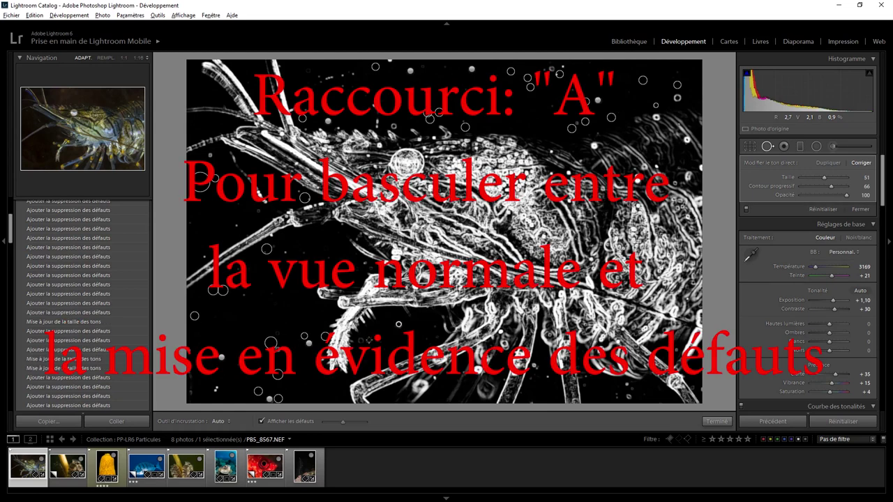
{"action": "key", "text": "a"}
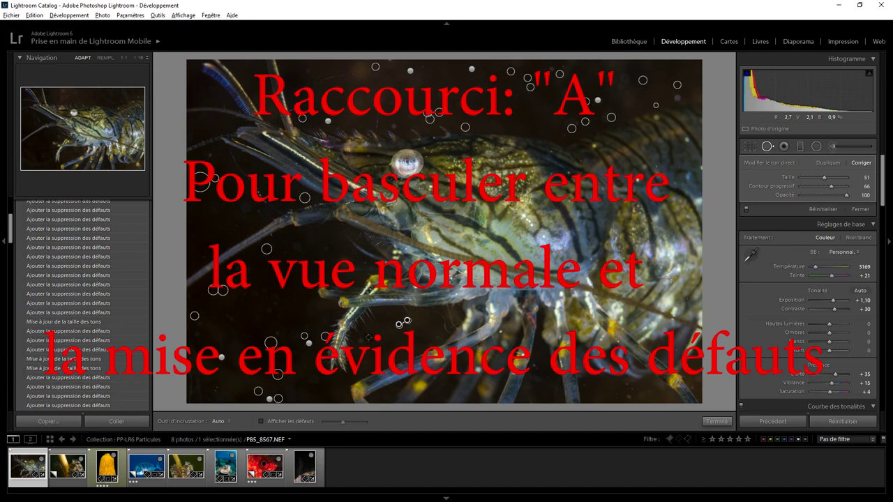
{"action": "key", "text": "a"}
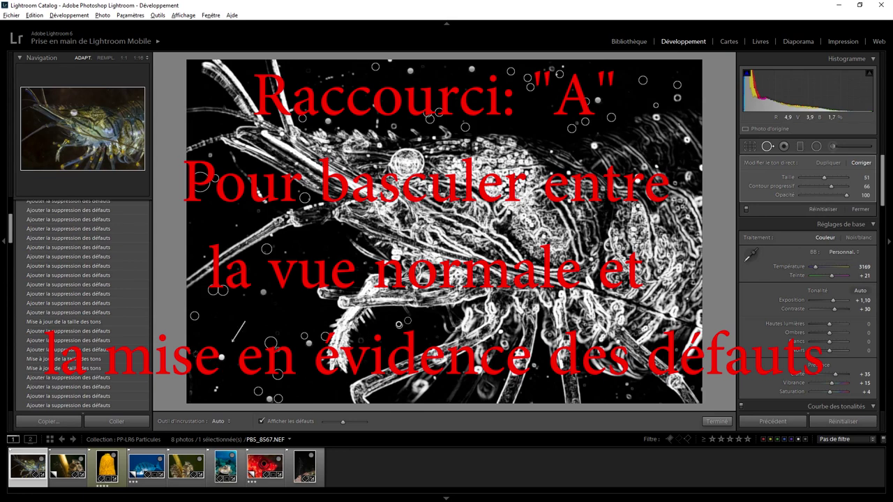
{"action": "left_click", "coordinate": [215, 387]}
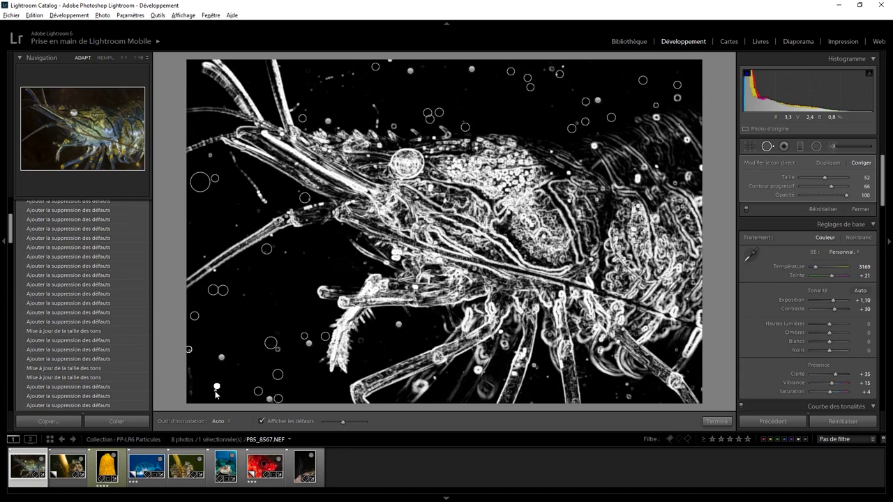
{"action": "key", "text": "Delete"}
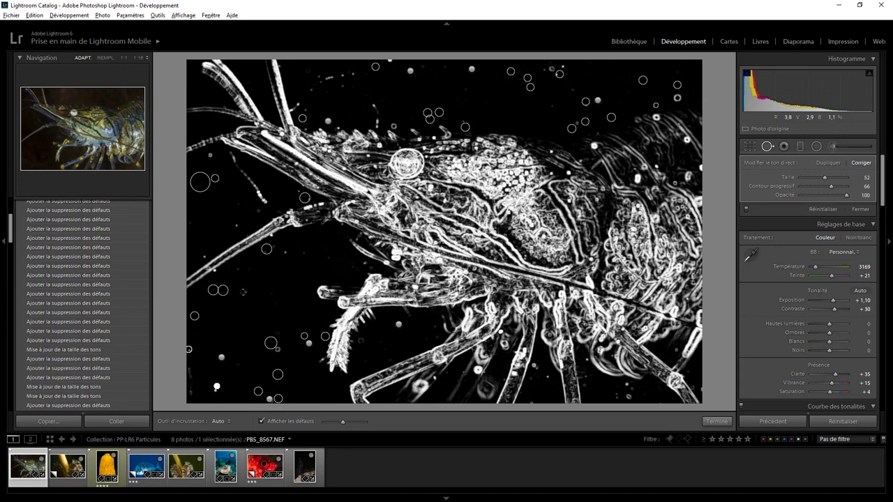
{"action": "left_click", "coordinate": [245, 295]}
{"action": "left_click", "coordinate": [285, 252]}
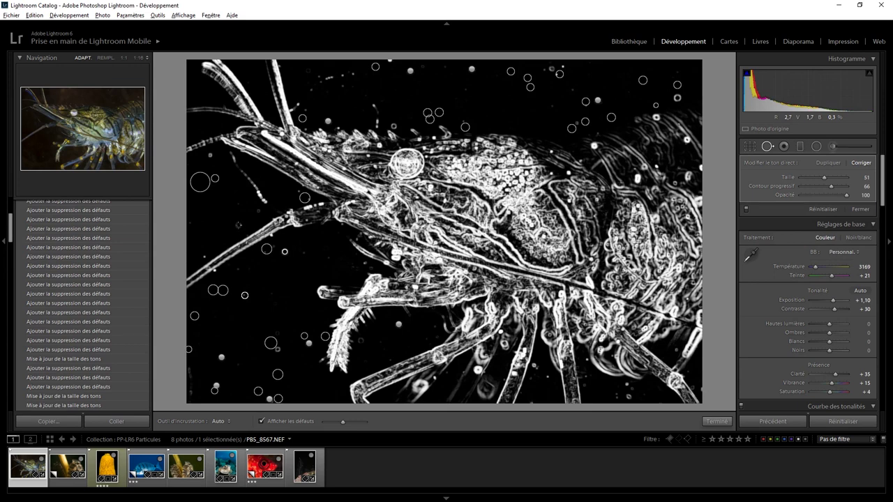
Heal particles by the legs and mouthparts, nudging one spot, plus two near the bottom edge
{"action": "left_click", "coordinate": [235, 225]}
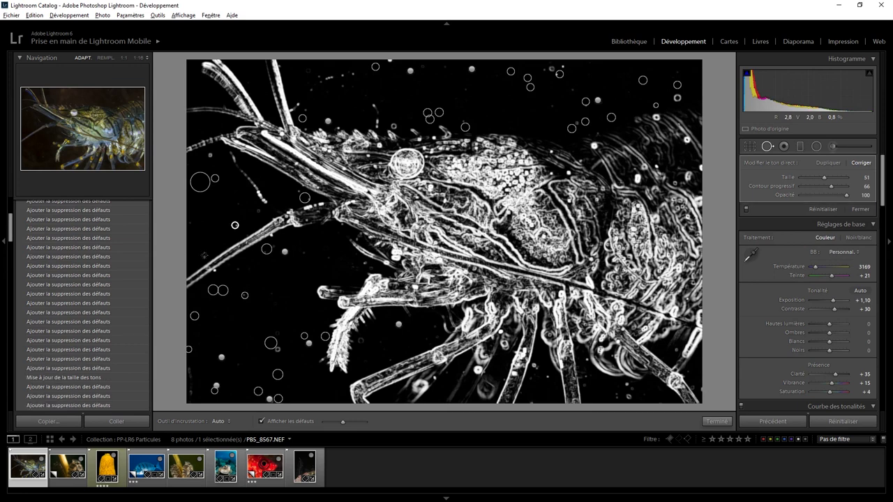
{"action": "left_click", "coordinate": [364, 263]}
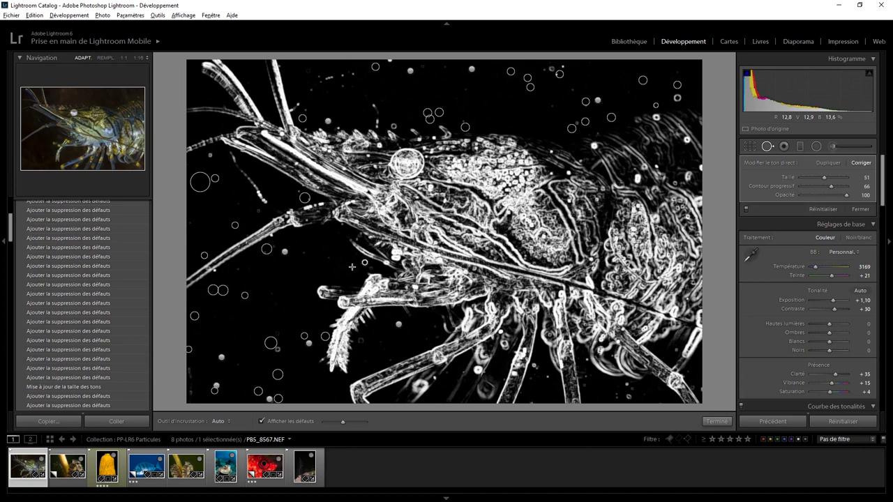
{"action": "left_click_drag", "start_coordinate": [364, 262], "coordinate": [353, 266]}
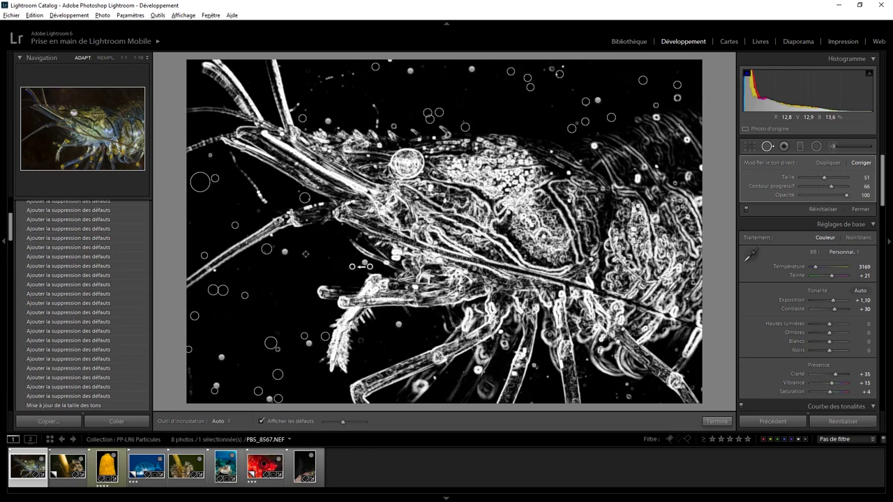
{"action": "left_click", "coordinate": [304, 254]}
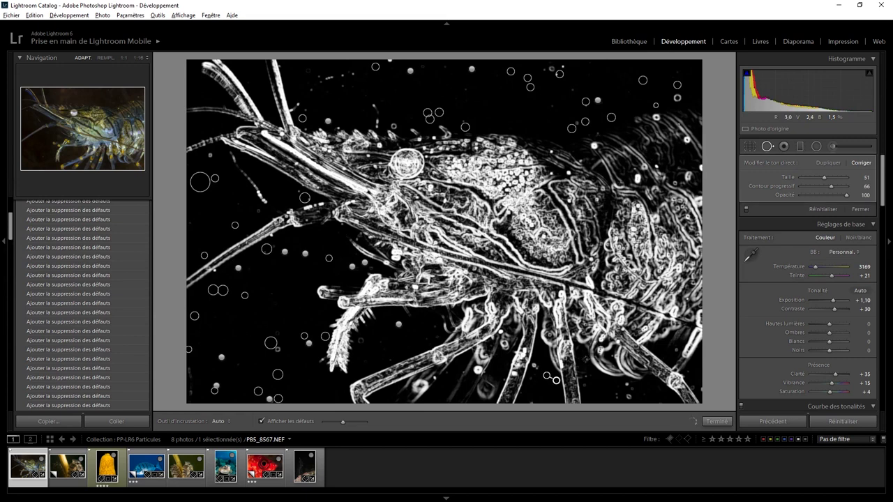
{"action": "left_click", "coordinate": [626, 385]}
{"action": "left_click", "coordinate": [619, 392]}
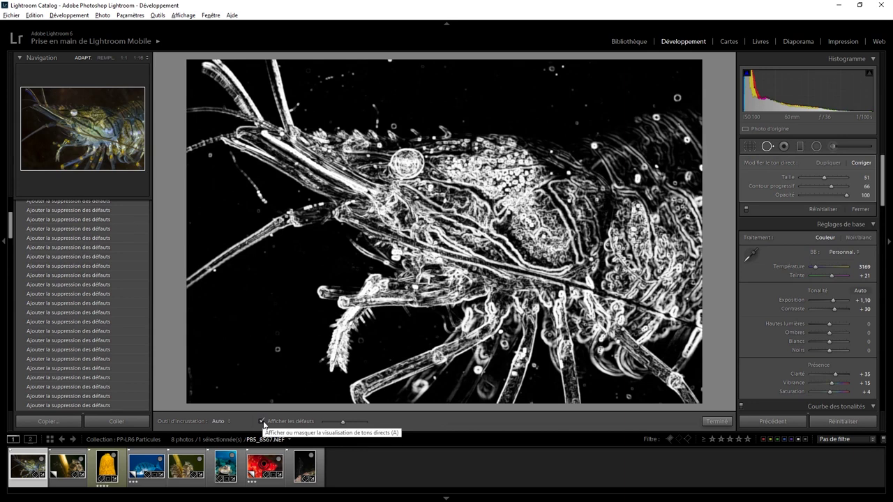
Compare visualization with the photo, raise the Visualize Spots threshold, and undo the last correction
{"action": "left_click", "coordinate": [262, 421]}
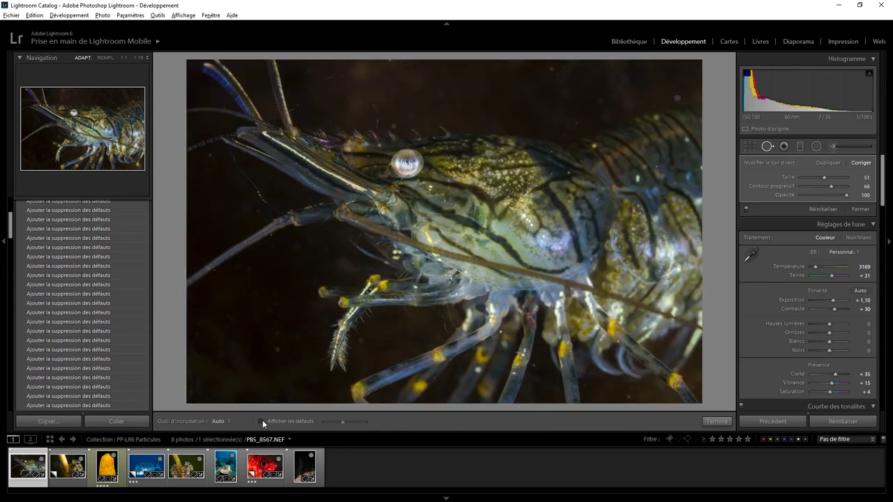
{"action": "left_click", "coordinate": [262, 421]}
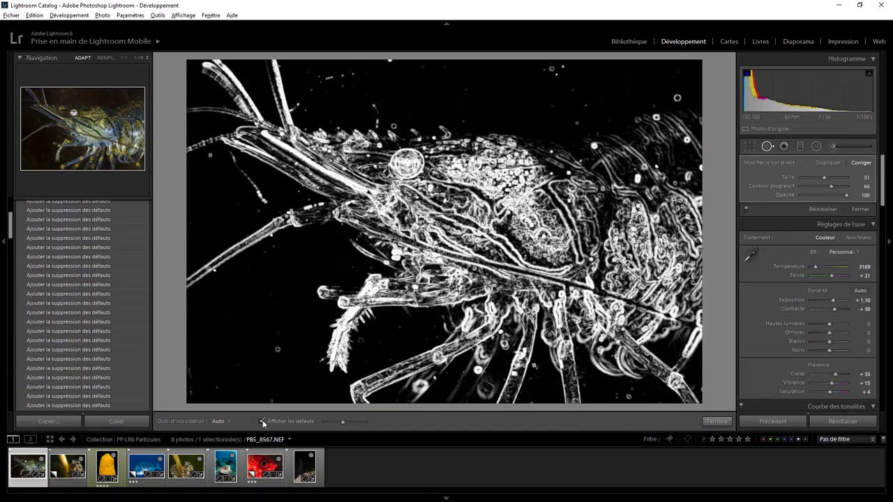
{"action": "left_click", "coordinate": [262, 421]}
{"action": "left_click", "coordinate": [262, 421]}
{"action": "mouse_move", "coordinate": [342, 424]}
{"action": "left_mouse_down"}
{"action": "mouse_move", "coordinate": [360, 424]}
{"action": "mouse_move", "coordinate": [339, 421]}
{"action": "left_mouse_up"}
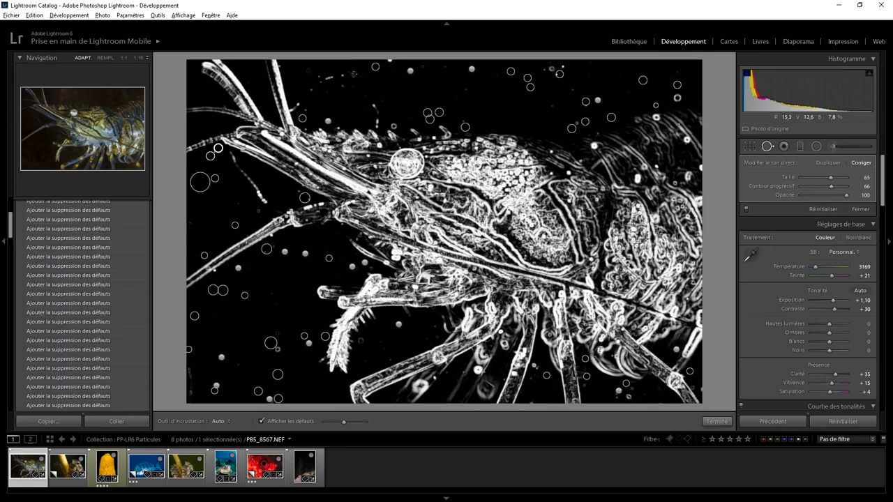
{"action": "key", "text": "ctrl+z"}
{"action": "left_click", "coordinate": [342, 83]}
Paint heal strokes along the left edge and beside the antennae, then close Spot Removal
{"action": "left_click_drag", "start_coordinate": [189, 369], "coordinate": [192, 402]}
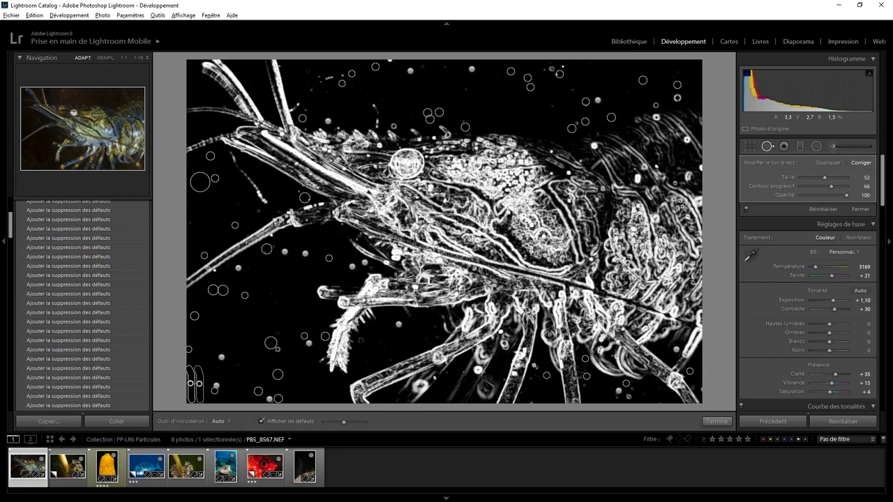
{"action": "key", "text": "a"}
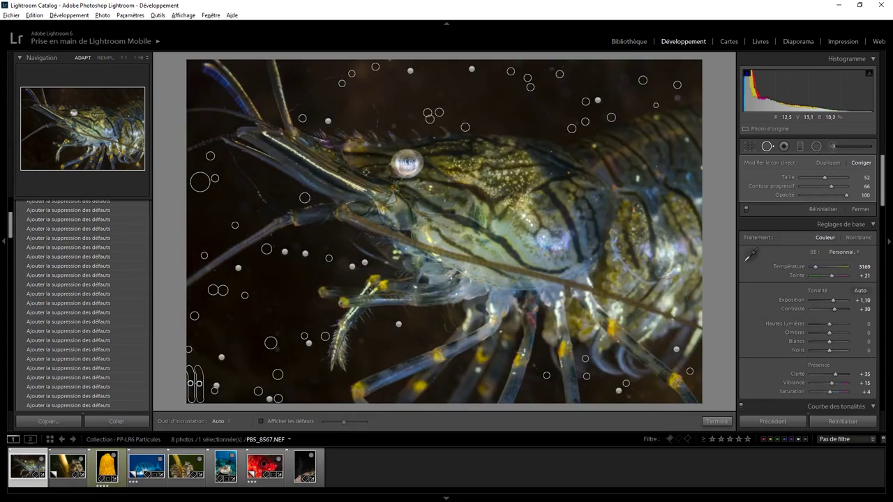
{"action": "key", "text": "a"}
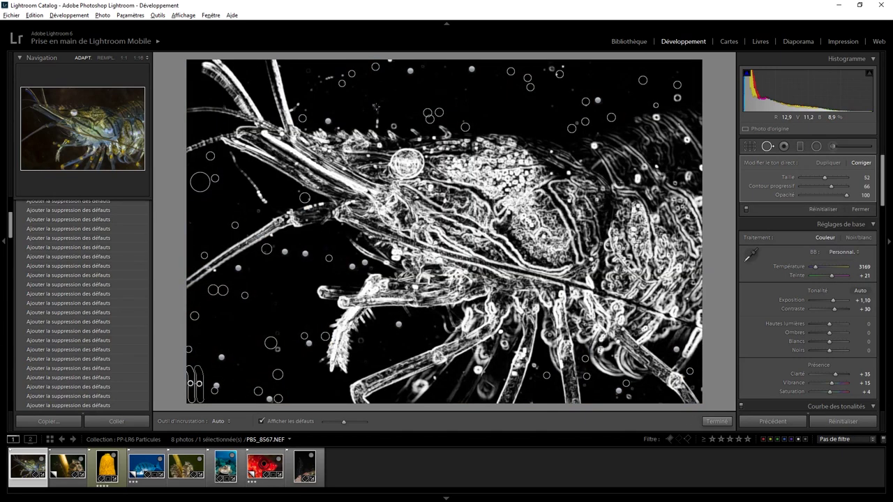
{"action": "scroll", "coordinate": [374, 103], "scroll_direction": "down", "scroll_amount": 1}
{"action": "left_click_drag", "start_coordinate": [373, 103], "coordinate": [376, 129]}
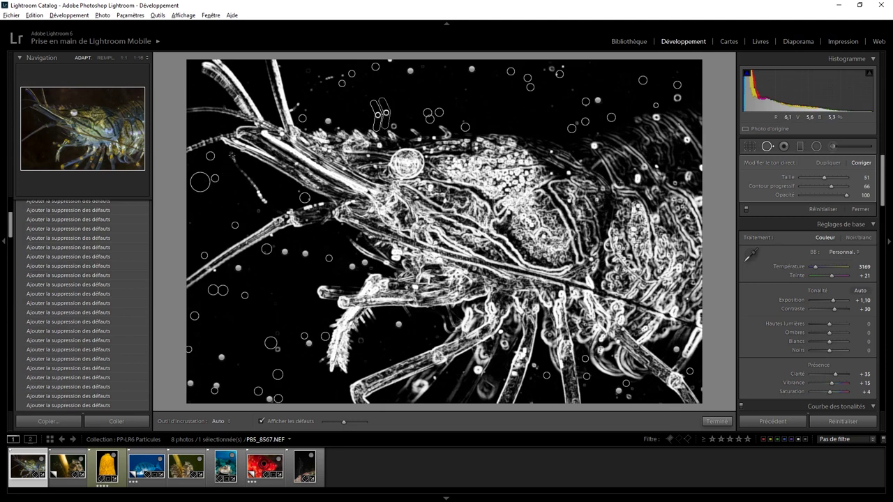
{"action": "left_click_drag", "start_coordinate": [231, 155], "coordinate": [279, 208]}
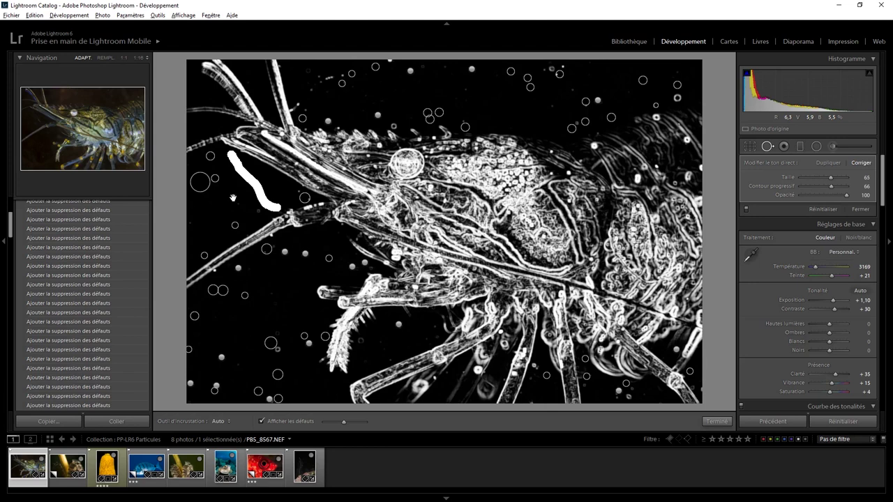
{"action": "key", "text": "q"}
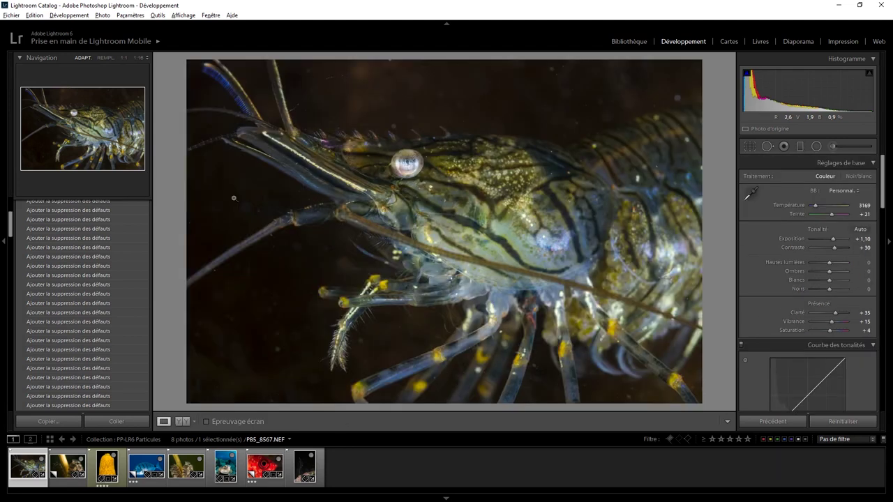
Reopen Spot Removal, paint out a particle, then hide overlays and re-enable Visualize Spots
{"action": "key", "text": "q"}
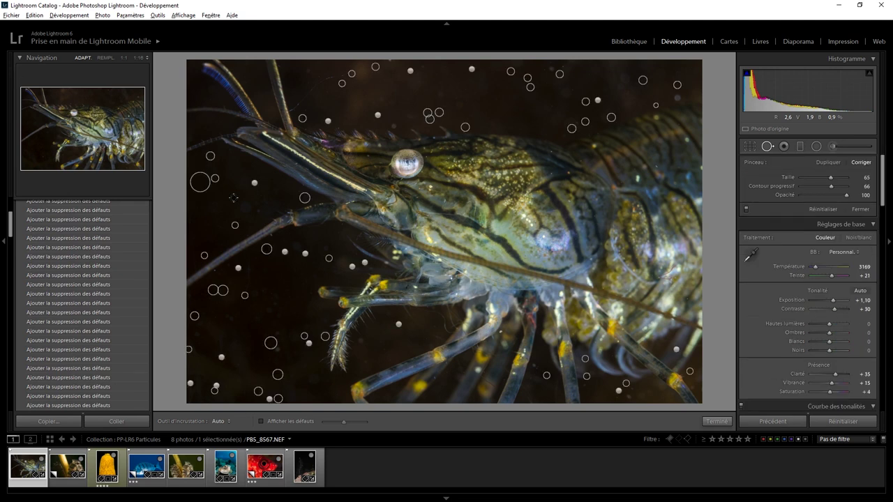
{"action": "key", "text": "h"}
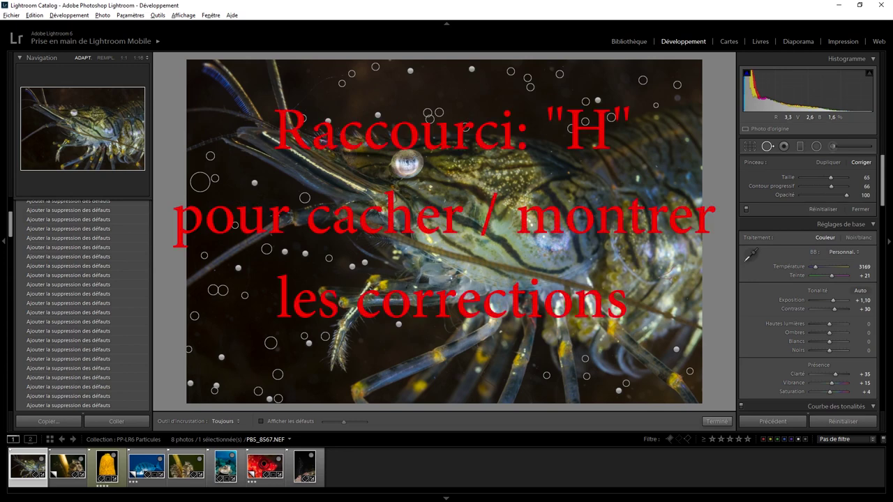
{"action": "left_click_drag", "start_coordinate": [234, 155], "coordinate": [272, 207]}
{"action": "key", "text": "h"}
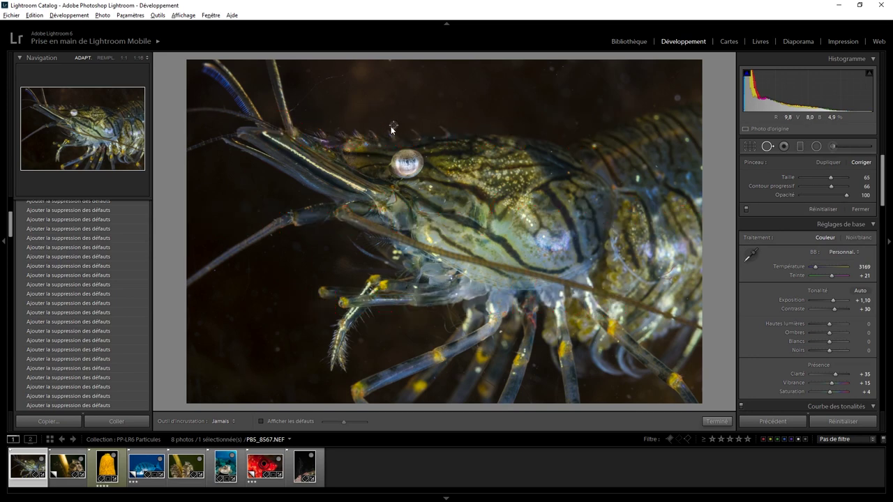
{"action": "key", "text": "a"}
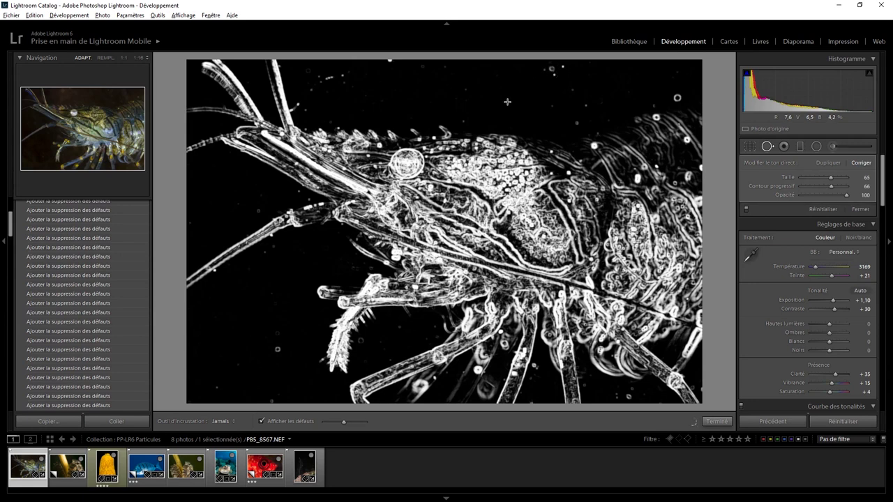
Heal the particle near the top right of the shrimp photo
{"action": "left_click", "coordinate": [561, 65]}
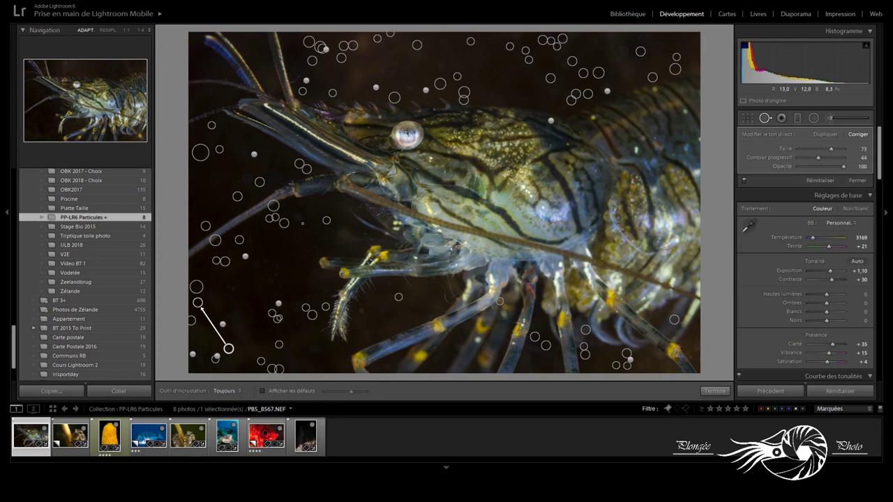
Delete the unwanted lower-left spot correction and inspect the sources of other spots
{"action": "key", "text": "Delete"}
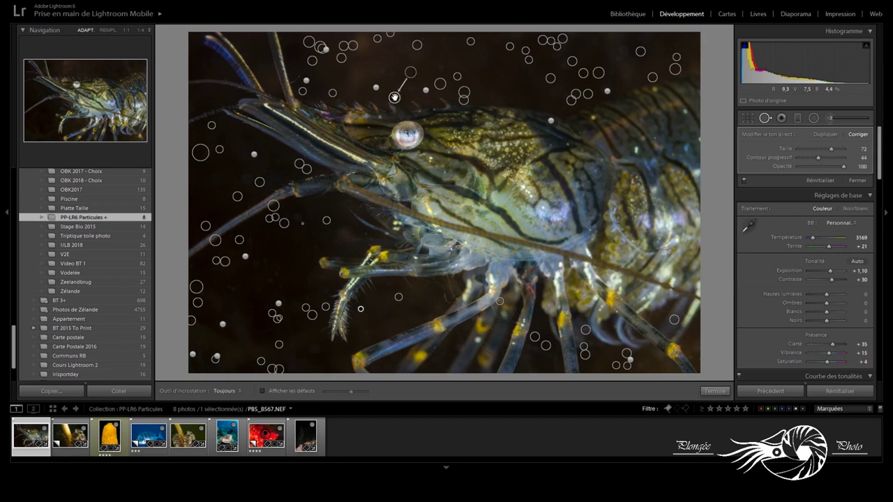
{"action": "left_click", "coordinate": [361, 309]}
{"action": "left_click", "coordinate": [675, 69]}
{"action": "left_click", "coordinate": [360, 309]}
Move the source for the spot above the shrimp's head to clean water, and heal a particle left of the head
{"action": "left_click", "coordinate": [394, 99]}
{"action": "left_click_drag", "start_coordinate": [411, 72], "coordinate": [427, 67]}
{"action": "left_click_drag", "start_coordinate": [394, 97], "coordinate": [383, 81]}
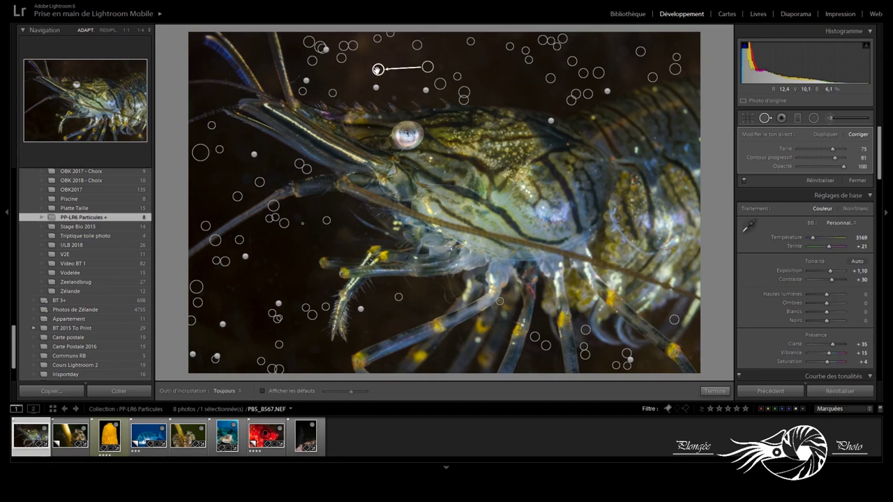
{"action": "left_click_drag", "start_coordinate": [378, 70], "coordinate": [396, 96]}
{"action": "left_click", "coordinate": [260, 182]}
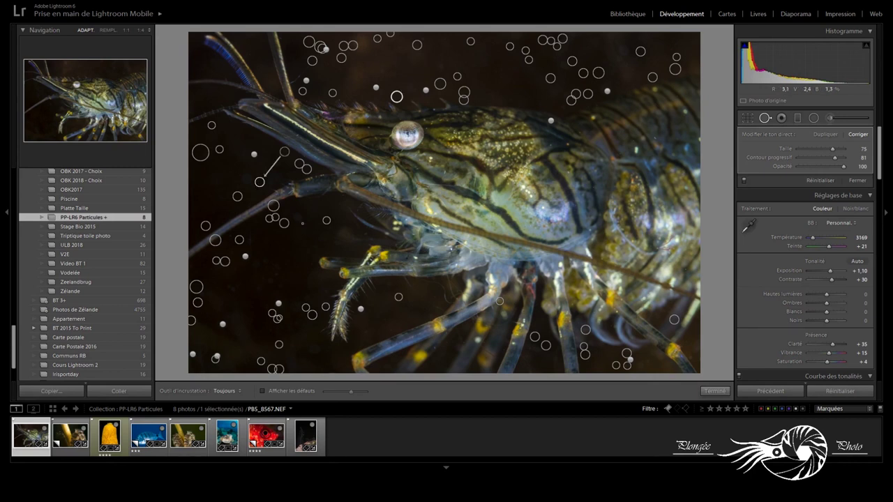
{"action": "left_click", "coordinate": [237, 197]}
{"action": "key", "text": "Escape"}
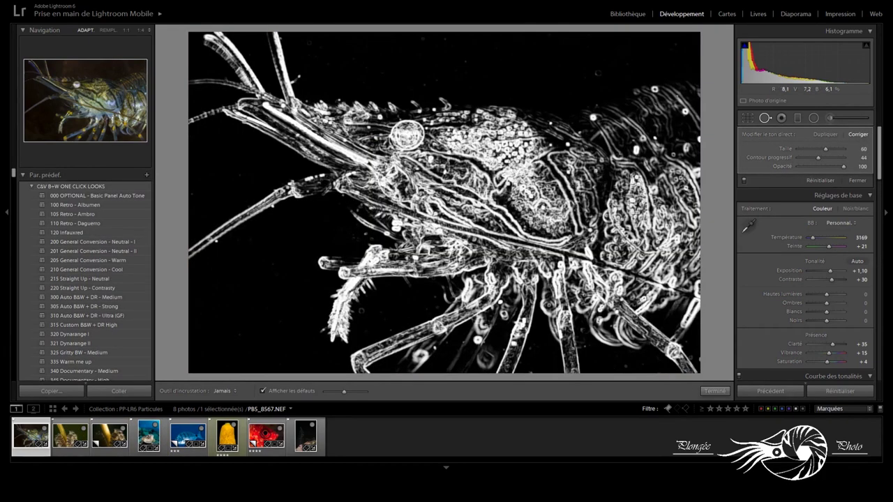
Close Spot Removal and show the shrimp photo in Before/After view
{"action": "key", "text": "q"}
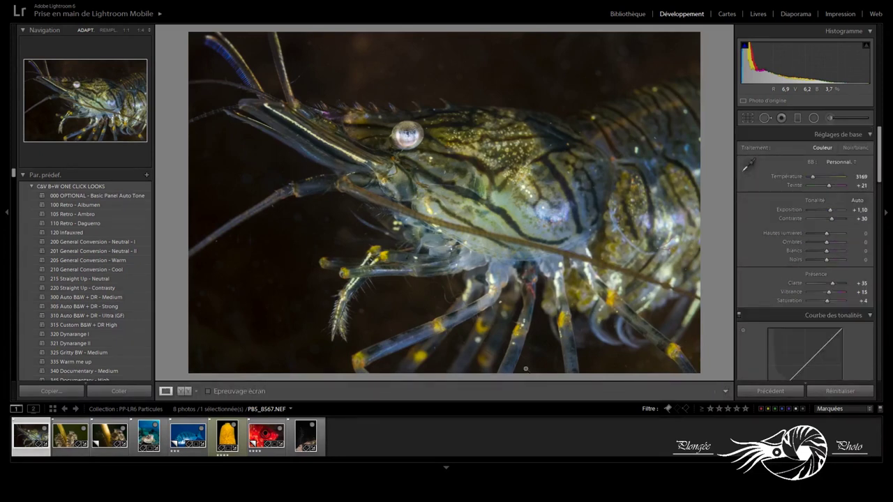
{"action": "key", "text": "y"}
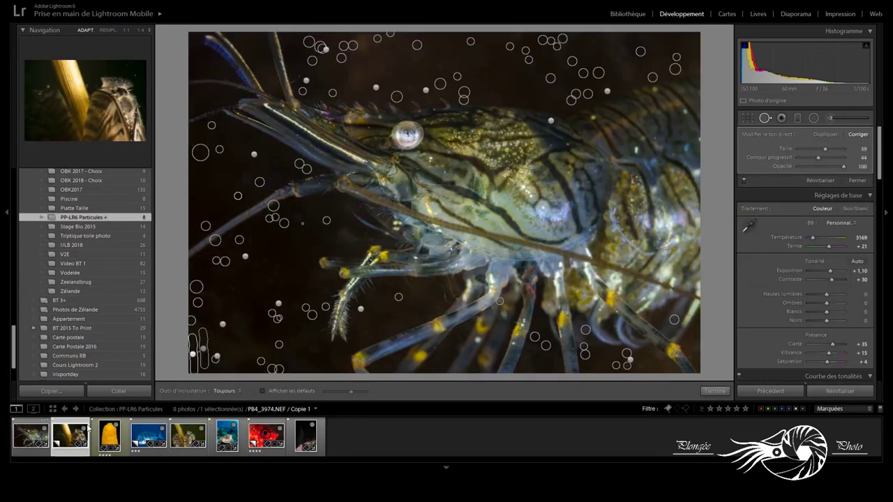
Open the mussel photo and, with Visualize Spots, heal the specks near its top right
{"action": "left_click", "coordinate": [88, 426]}
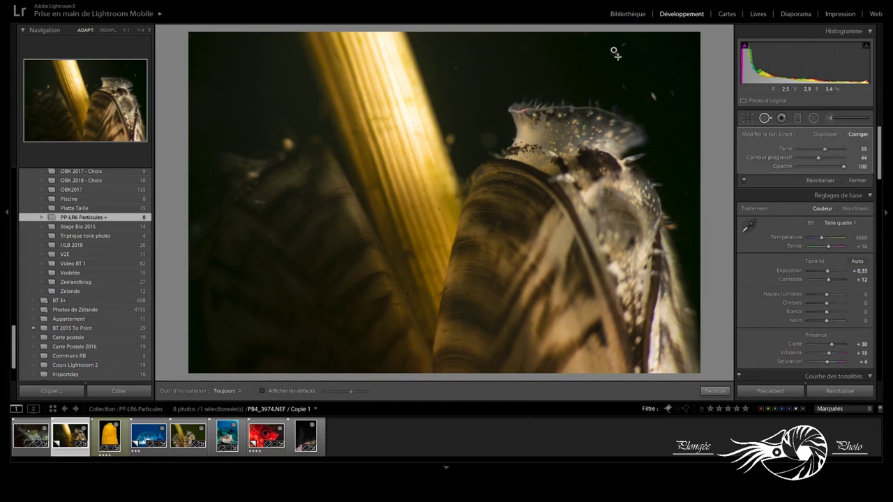
{"action": "key", "text": "a"}
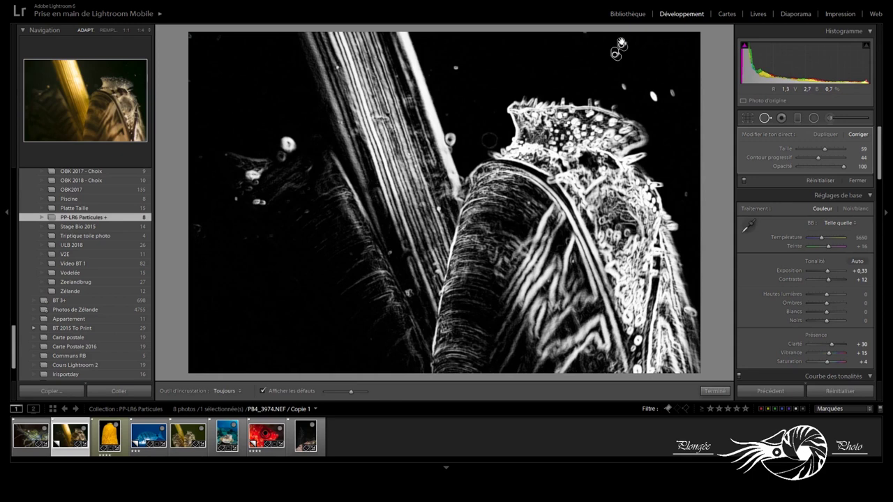
{"action": "left_click", "coordinate": [616, 53]}
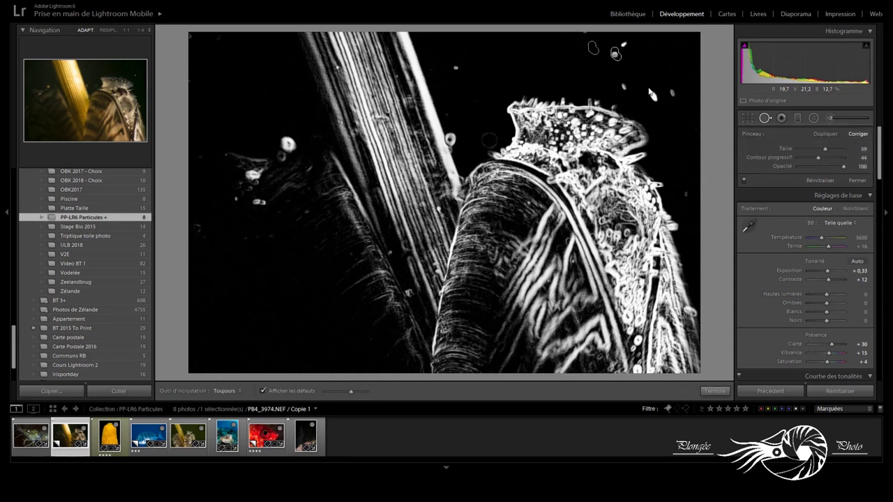
{"action": "left_click", "coordinate": [624, 44]}
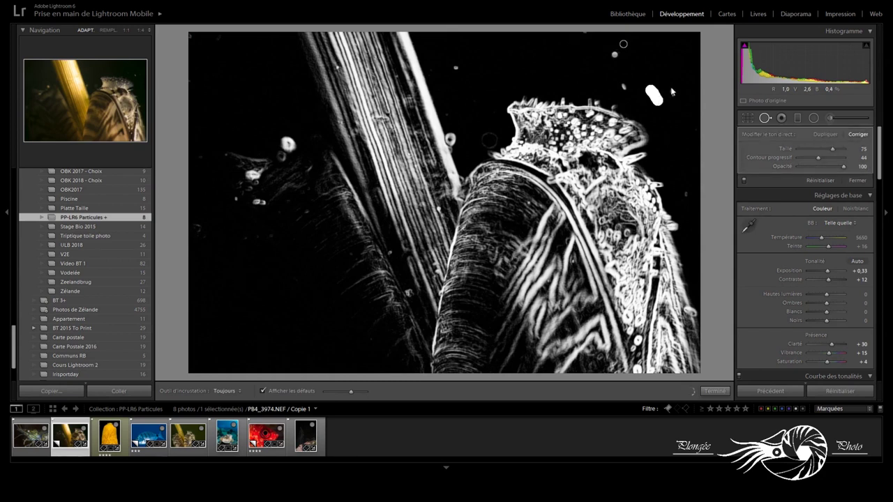
{"action": "left_click", "coordinate": [672, 91]}
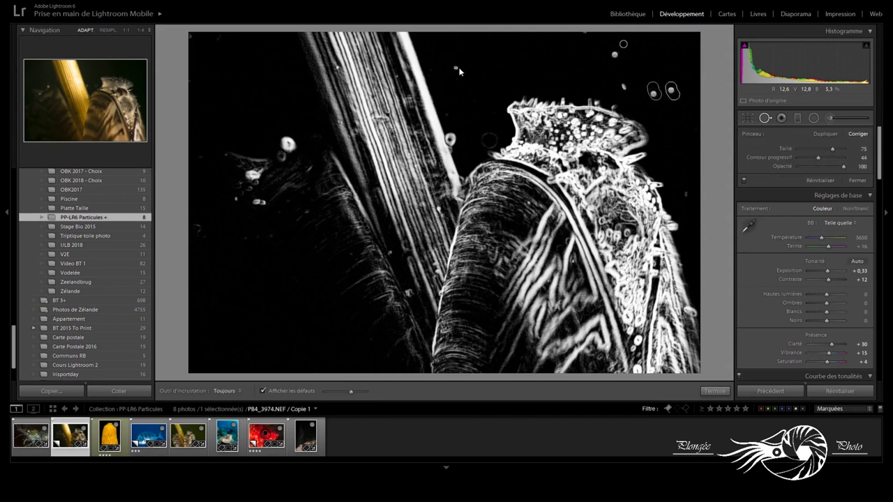
{"action": "left_click", "coordinate": [685, 199]}
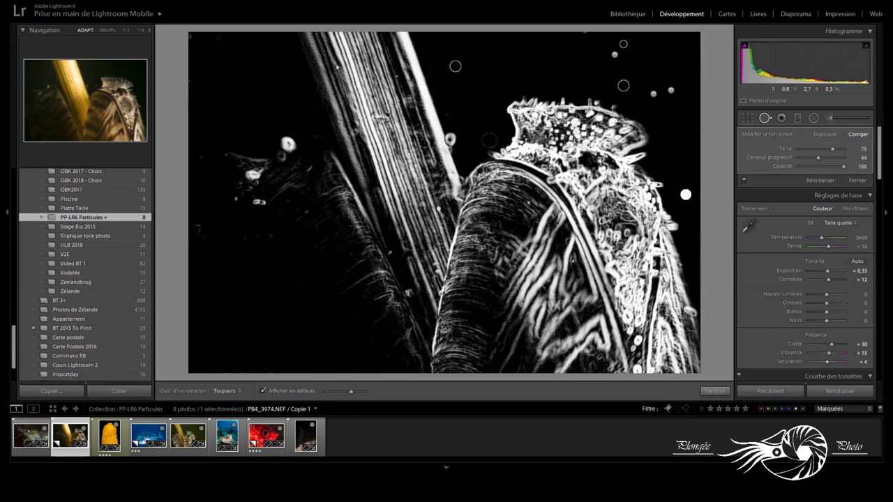
Heal specks in the dark water, left edge and above the mussel, then advance to the yellow sponge
{"action": "left_click", "coordinate": [447, 113]}
{"action": "left_click", "coordinate": [235, 198]}
{"action": "key", "text": "a"}
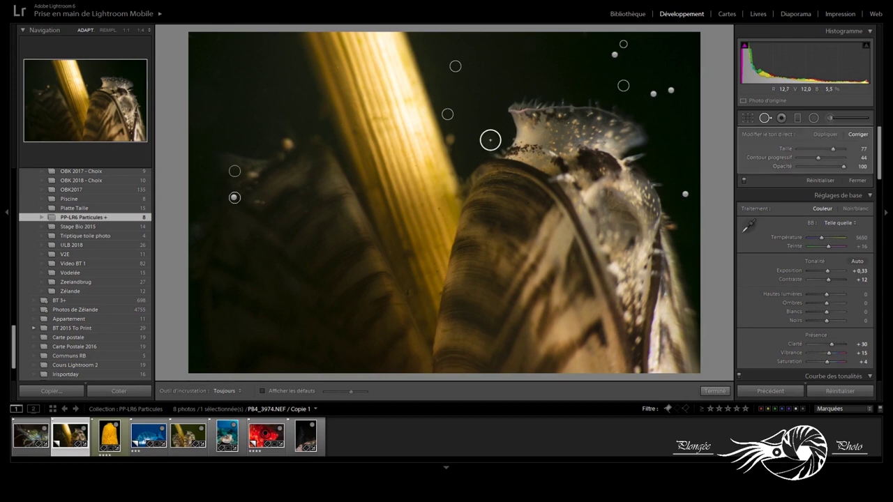
{"action": "left_click", "coordinate": [491, 140]}
{"action": "key", "text": "Right"}
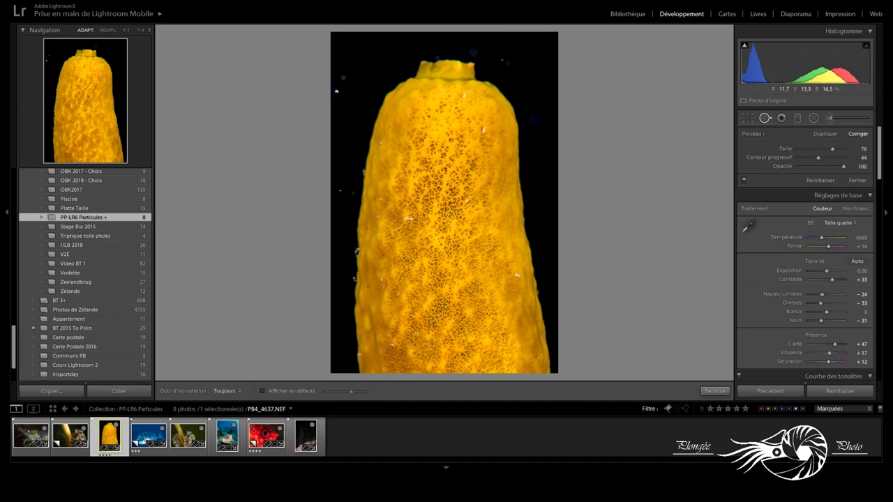
Heal specks left of the sponge, then in Visualize Spots along the top and right edge
{"action": "left_click", "coordinate": [344, 77]}
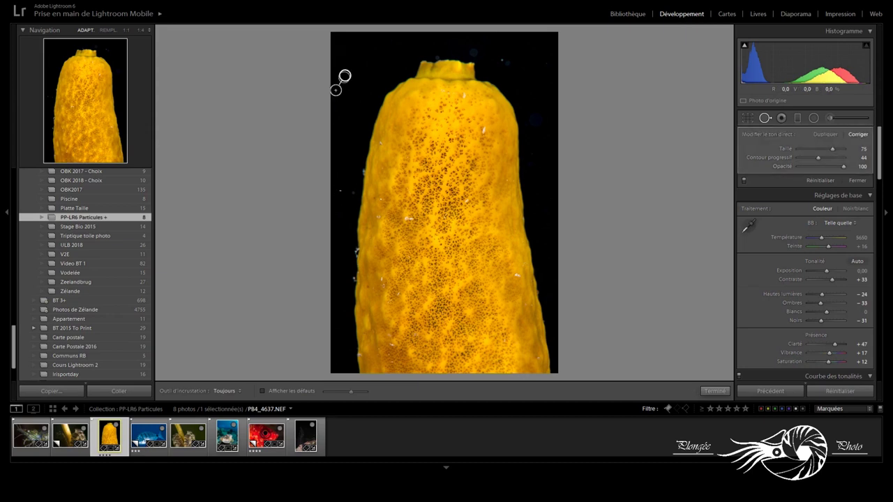
{"action": "left_click", "coordinate": [340, 190]}
{"action": "key", "text": "a"}
{"action": "left_click", "coordinate": [499, 58]}
{"action": "left_click", "coordinate": [548, 63]}
{"action": "left_click", "coordinate": [532, 152]}
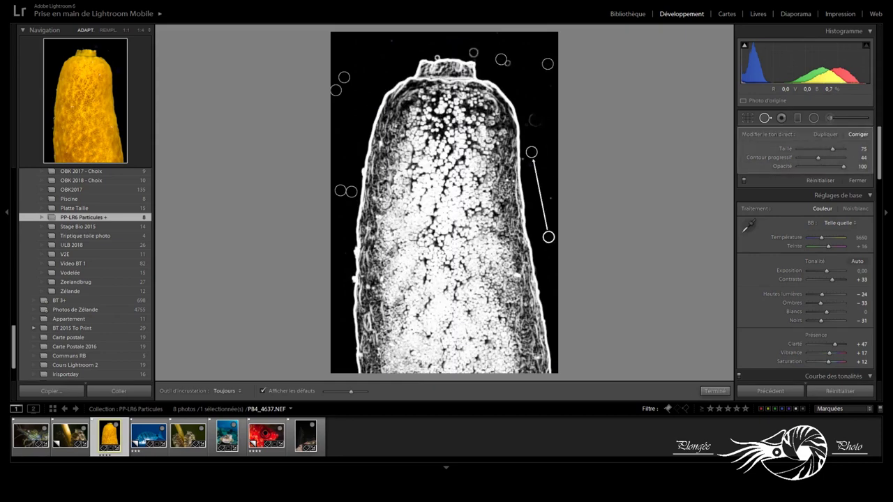
{"action": "left_click", "coordinate": [551, 197]}
Heal the remaining small specks near the top and the sponge's right side with a smaller brush
{"action": "left_click", "coordinate": [392, 39]}
{"action": "left_click", "coordinate": [437, 55]}
{"action": "left_click", "coordinate": [528, 164]}
{"action": "left_click", "coordinate": [548, 57]}
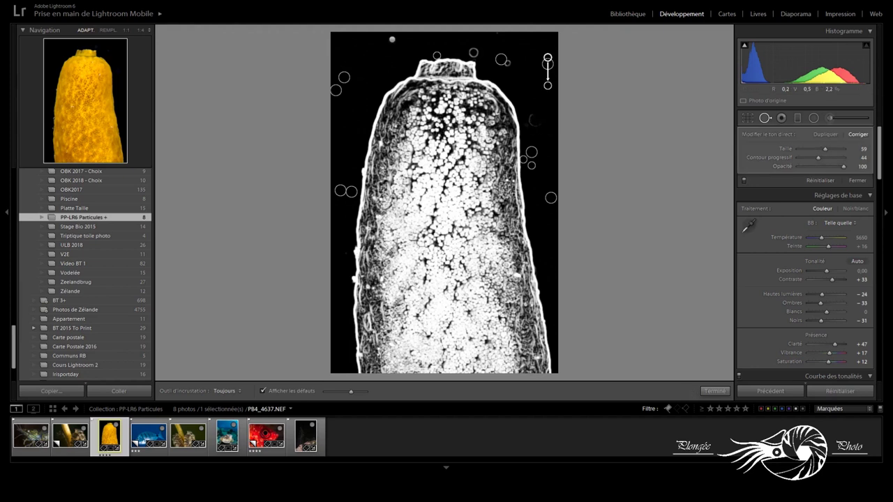
{"action": "scroll", "coordinate": [534, 122], "scroll_direction": "up", "scroll_amount": 3}
{"action": "left_click", "coordinate": [533, 119]}
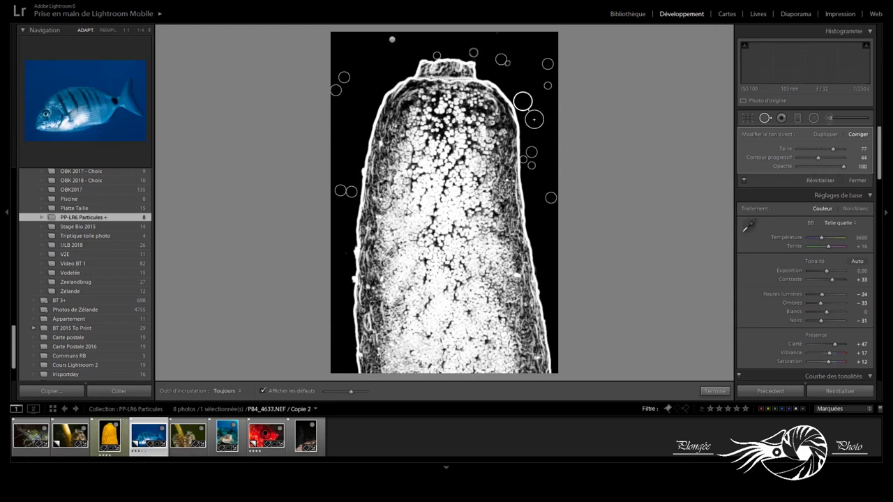
Open the striped fish photo, shrink the brush, and heal specks left of and above the fish
{"action": "left_click", "coordinate": [148, 437]}
{"action": "key", "text": "bracketleft"}
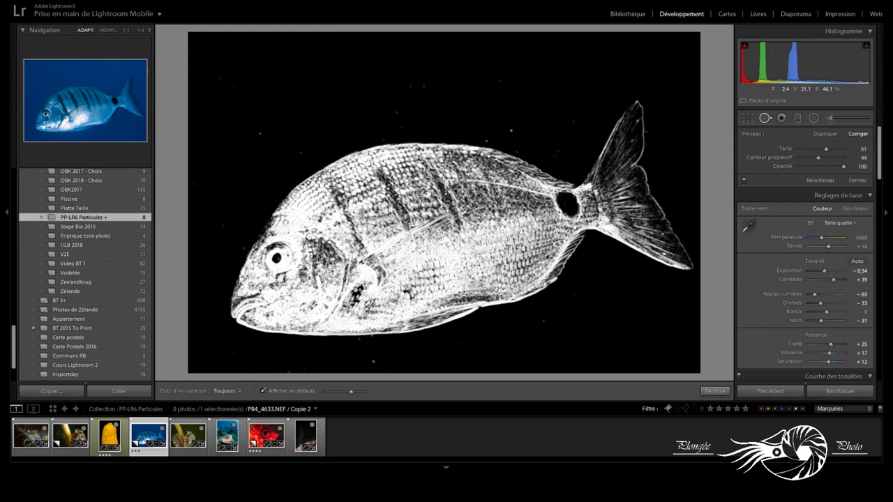
{"action": "key", "text": "ctrl"}
{"action": "left_click", "coordinate": [245, 238]}
{"action": "left_click", "coordinate": [396, 113]}
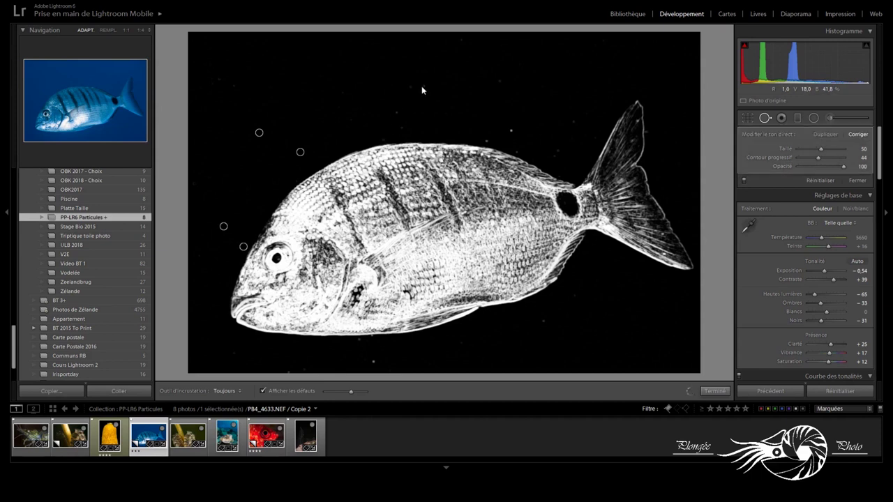
{"action": "left_click", "coordinate": [410, 85]}
{"action": "left_click", "coordinate": [510, 129]}
Heal specks high in the water, above the fish's back, near the tail, and below the belly
{"action": "left_click", "coordinate": [492, 64]}
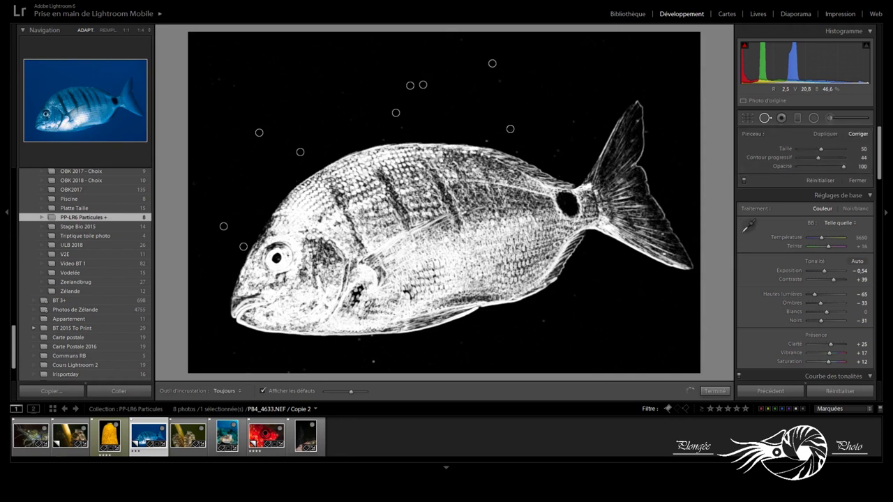
{"action": "left_click", "coordinate": [499, 79]}
{"action": "left_click", "coordinate": [486, 139]}
{"action": "left_click", "coordinate": [517, 150]}
{"action": "left_click", "coordinate": [558, 149]}
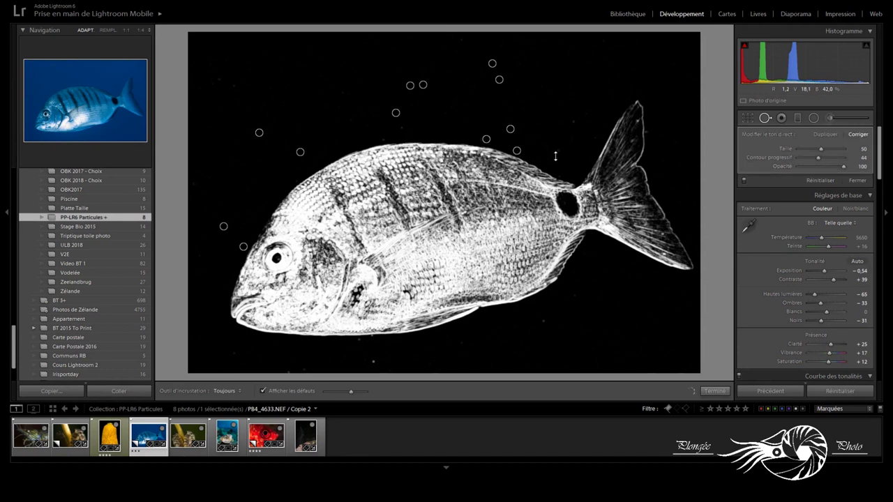
{"action": "left_click", "coordinate": [572, 118]}
{"action": "left_click", "coordinate": [544, 321]}
Move the belly spot's source, then heal specks along the bottom and above the fish's back
{"action": "left_click_drag", "start_coordinate": [573, 293], "coordinate": [524, 321]}
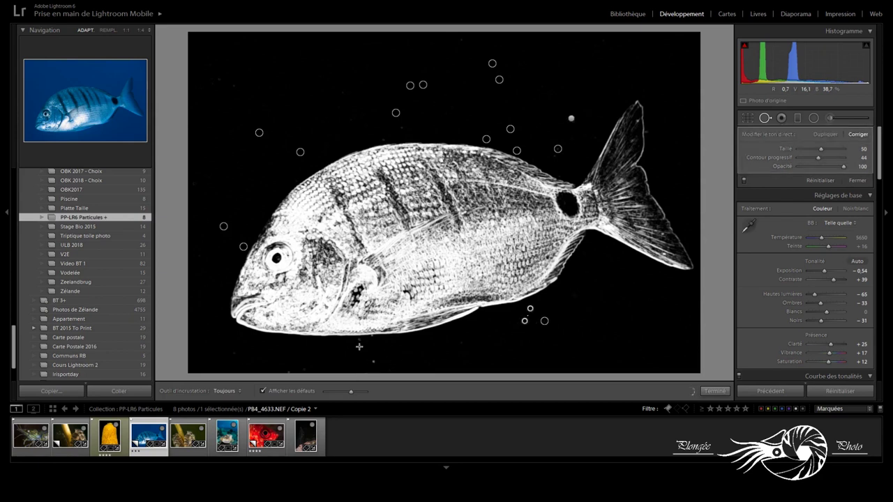
{"action": "left_click", "coordinate": [374, 362]}
{"action": "left_click_drag", "start_coordinate": [304, 369], "coordinate": [340, 368]}
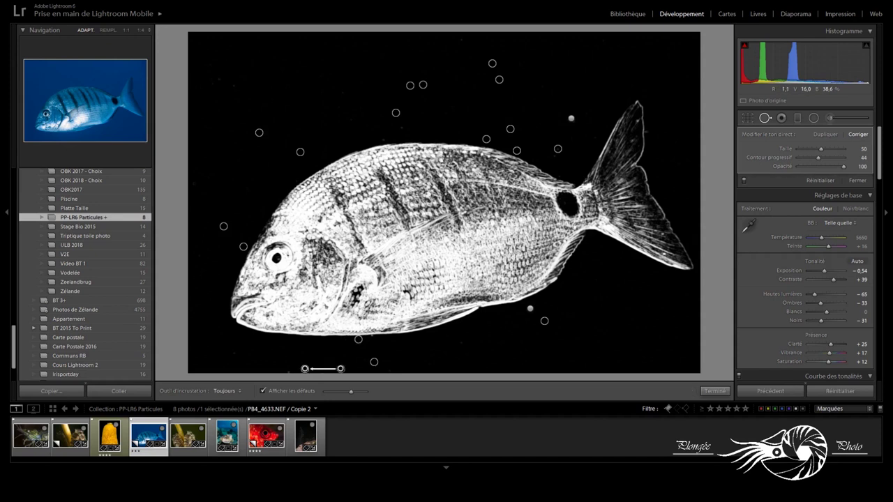
{"action": "left_click", "coordinate": [235, 353]}
{"action": "left_click", "coordinate": [402, 125]}
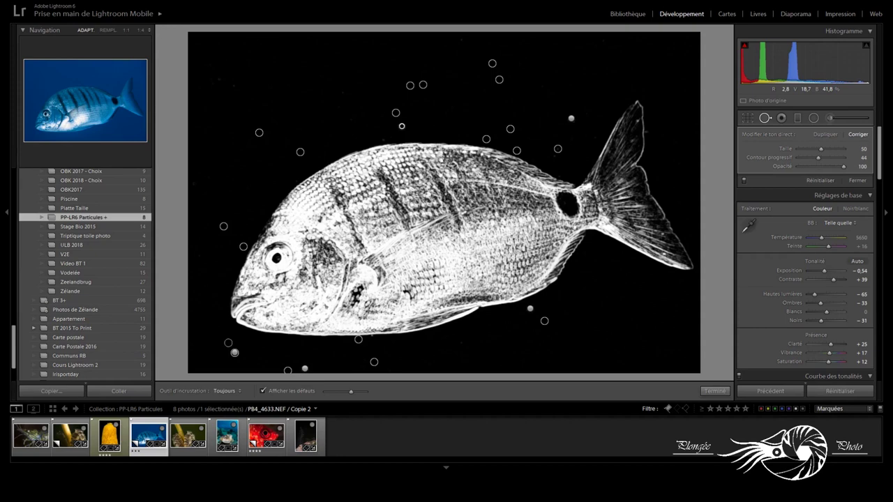
{"action": "left_click_drag", "start_coordinate": [411, 118], "coordinate": [383, 138]}
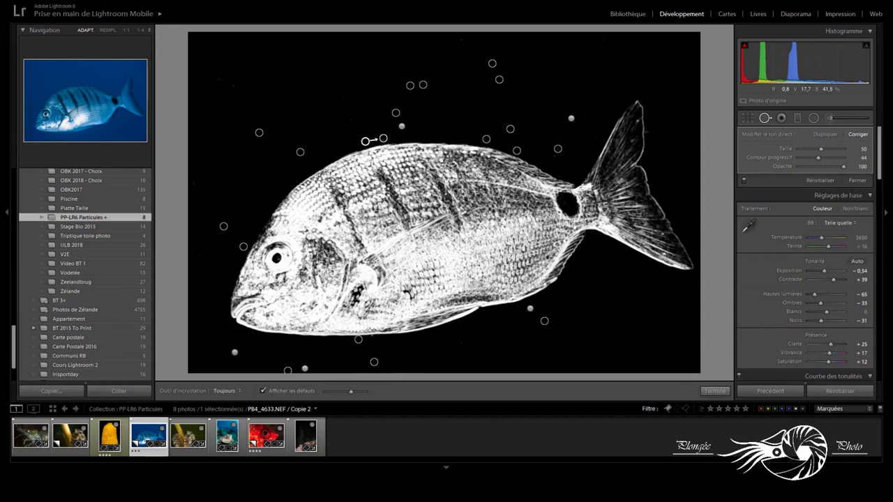
Heal specks in the upper-left water and top-left corner, then hide overlays in Visualize Spots view
{"action": "key", "text": "a"}
{"action": "left_click", "coordinate": [339, 91]}
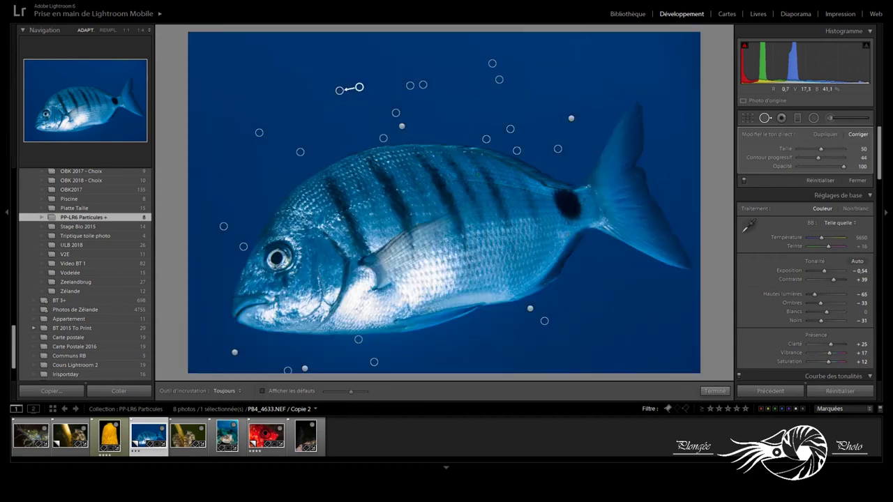
{"action": "key", "text": "a"}
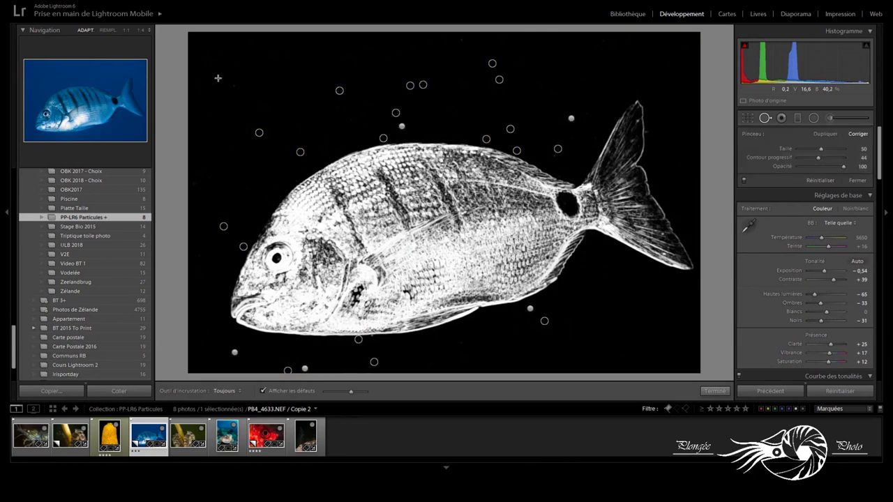
{"action": "left_click", "coordinate": [218, 79]}
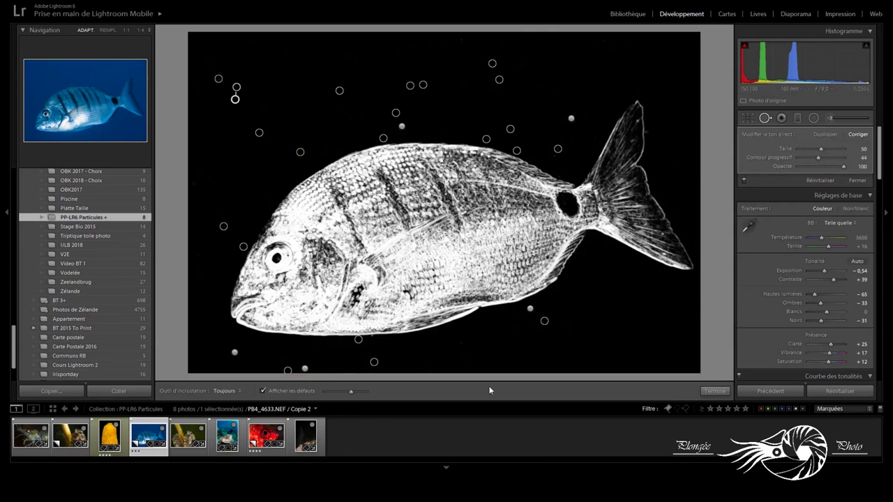
{"action": "key", "text": "a"}
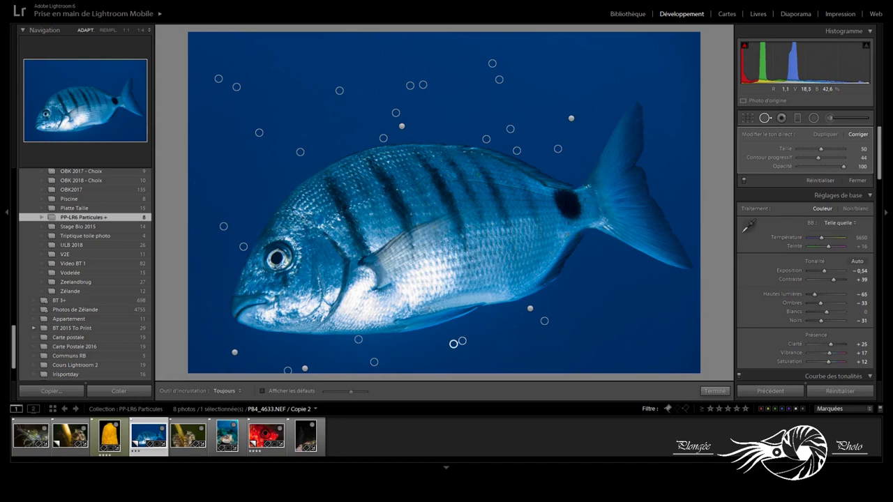
{"action": "key", "text": "h"}
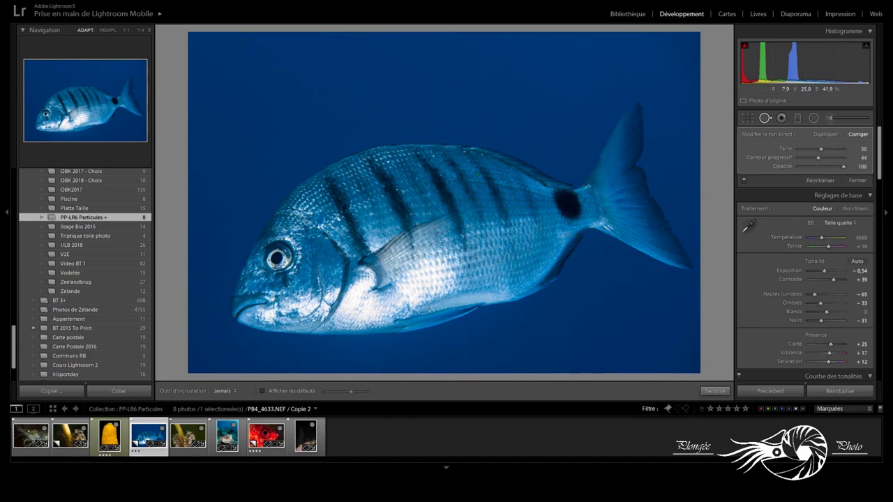
{"action": "key", "text": "a"}
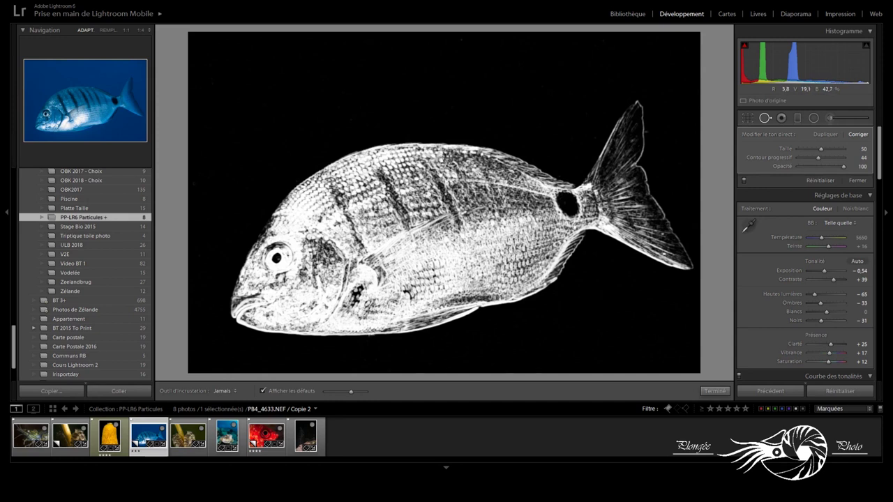
Show overlays again, heal a speck below the fish's belly, then undo and redo it
{"action": "key", "text": "h"}
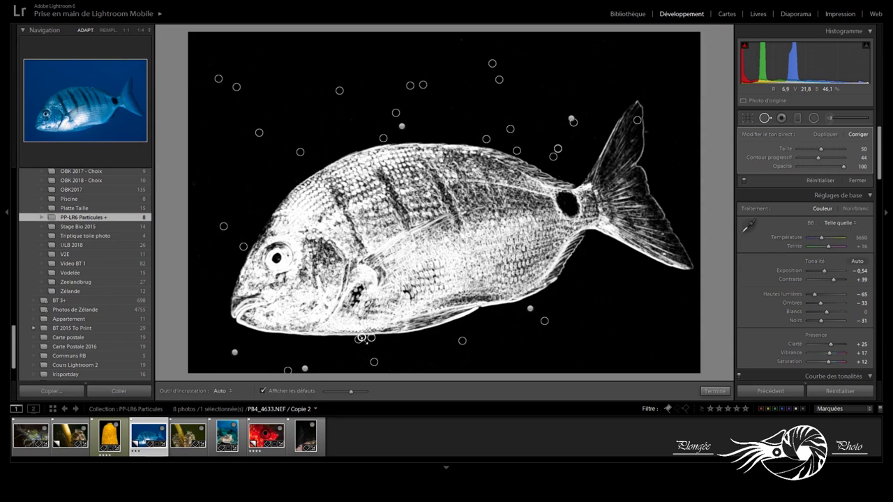
{"action": "left_click", "coordinate": [371, 337]}
{"action": "key", "text": "Delete"}
{"action": "key", "text": "ctrl+z"}
Finish the spot removal work and close the Spot Removal tool
{"action": "key", "text": "q"}
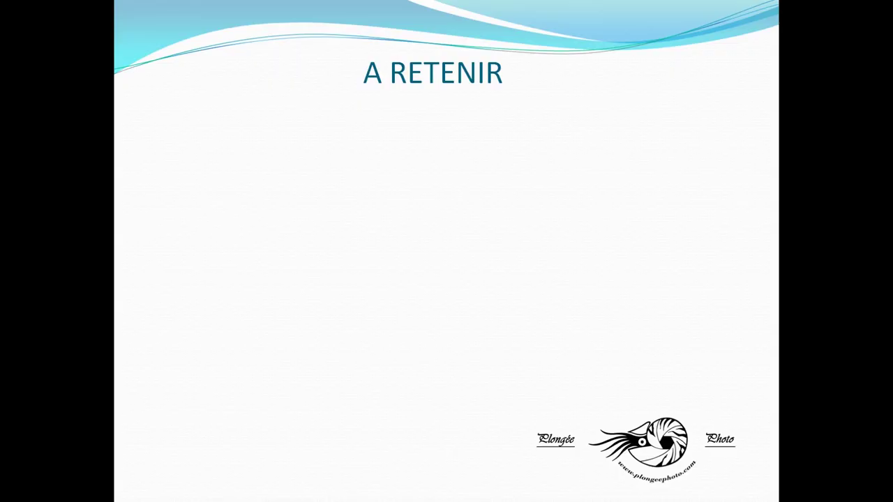